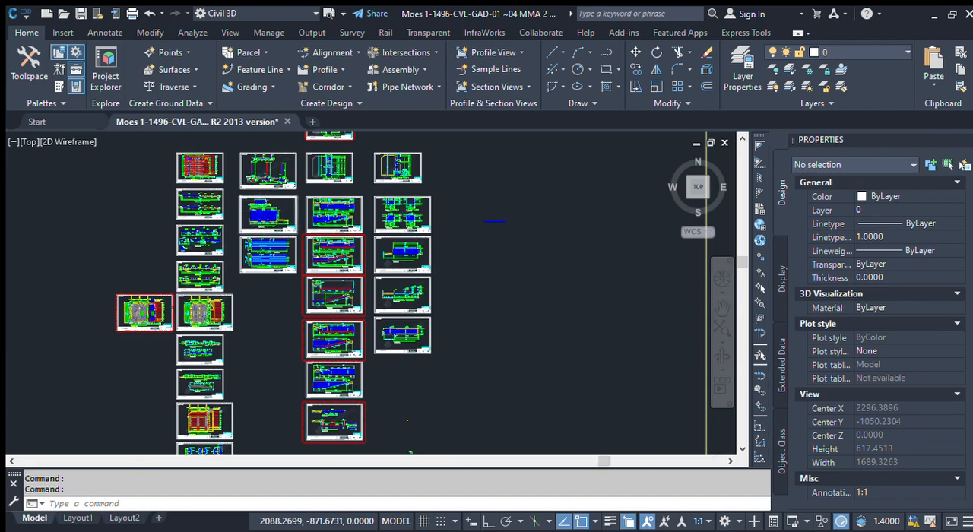
scroll(261, 189, up, 4)
scroll(264, 203, up, 2)
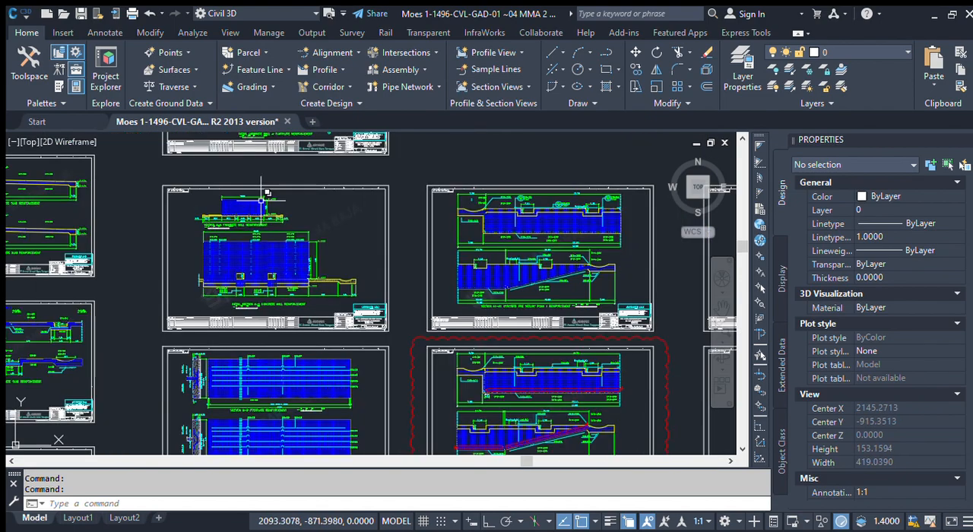
click(144, 174)
click(414, 329)
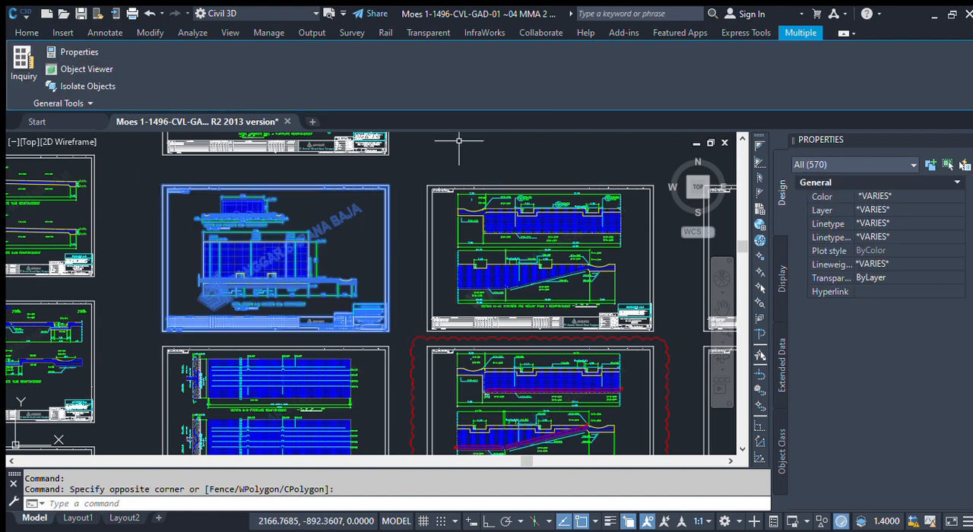
click(26, 32)
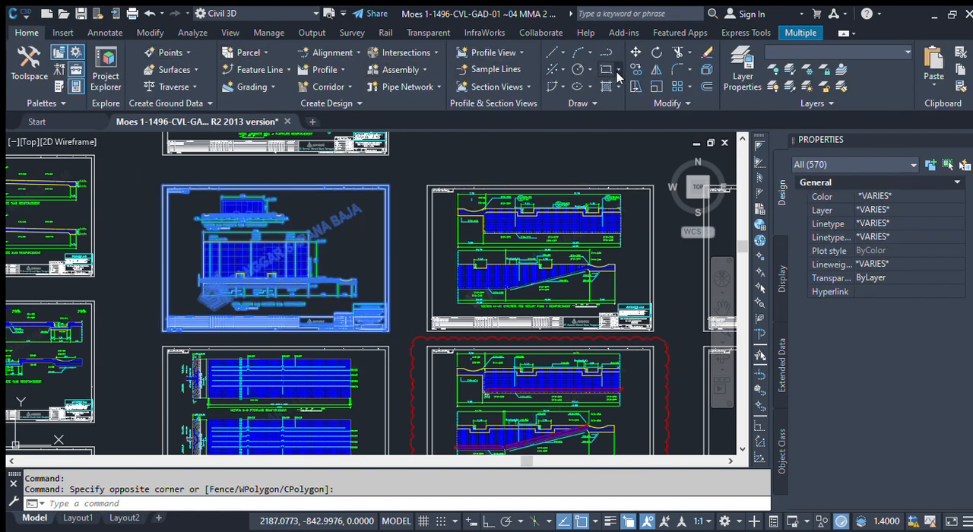
click(313, 304)
scroll(135, 299, down, 8)
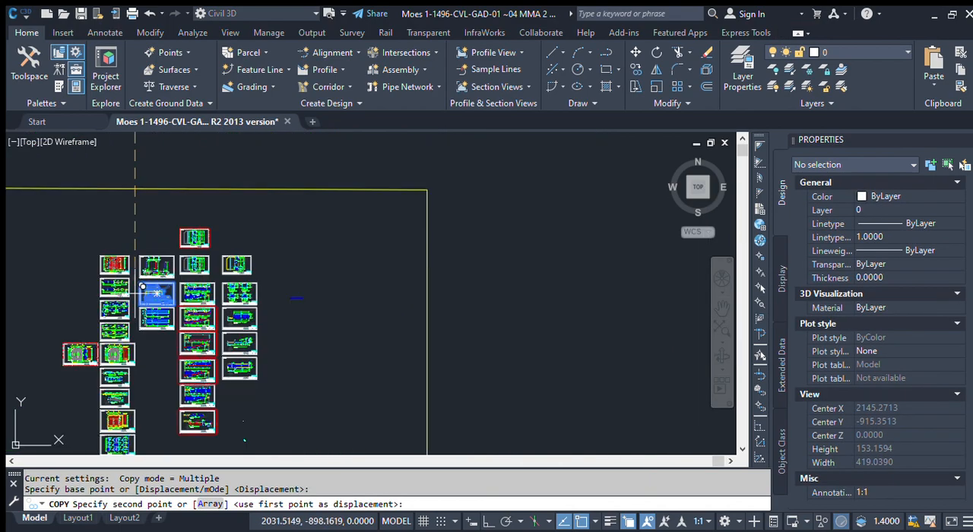
scroll(230, 278, down, 5)
scroll(330, 280, up, 2)
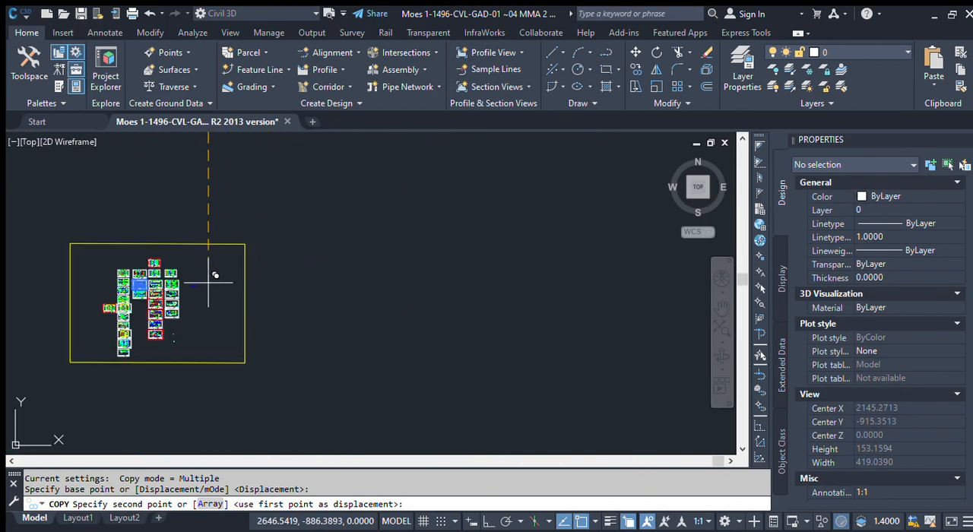
scroll(149, 284, up, 6)
key(Escape)
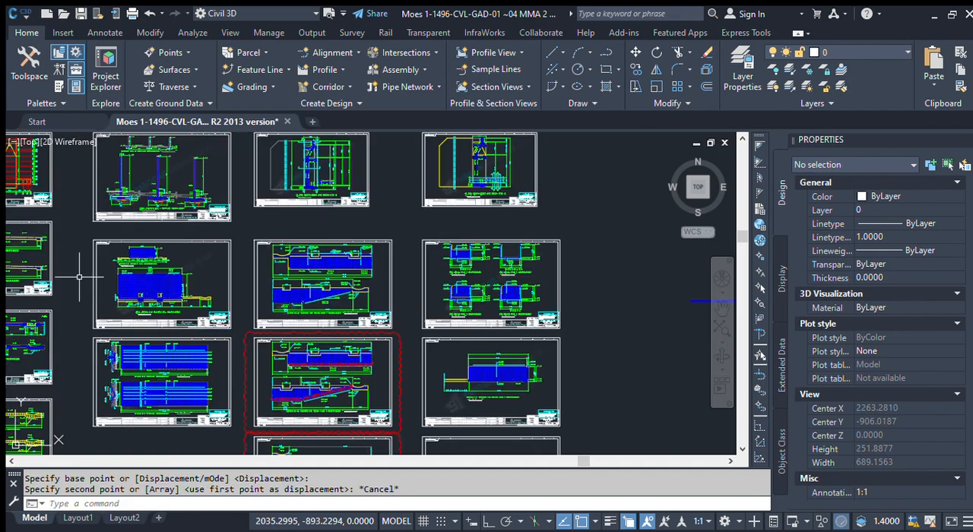
Step: Copy the whole Section A-A concrete wall reinforcement sheet to the empty area outside the yellow border
click(78, 231)
click(241, 332)
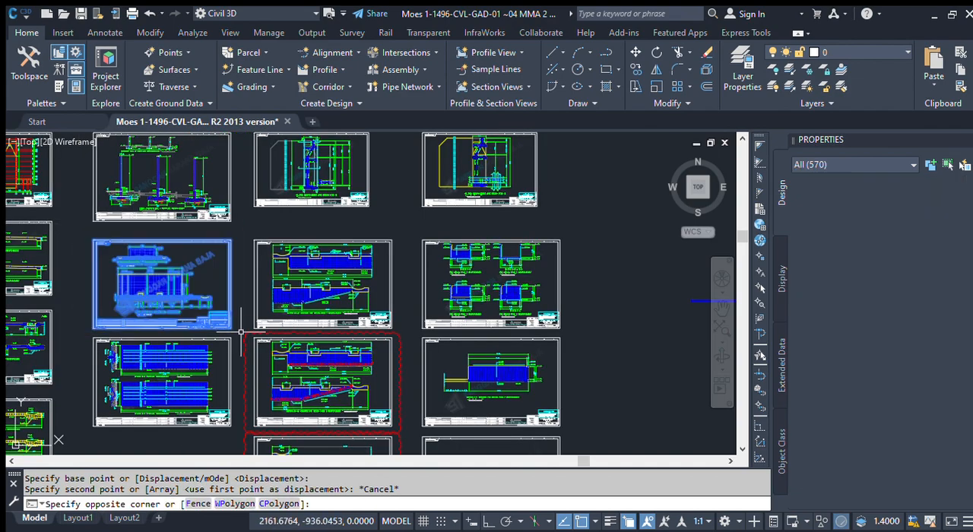
click(27, 32)
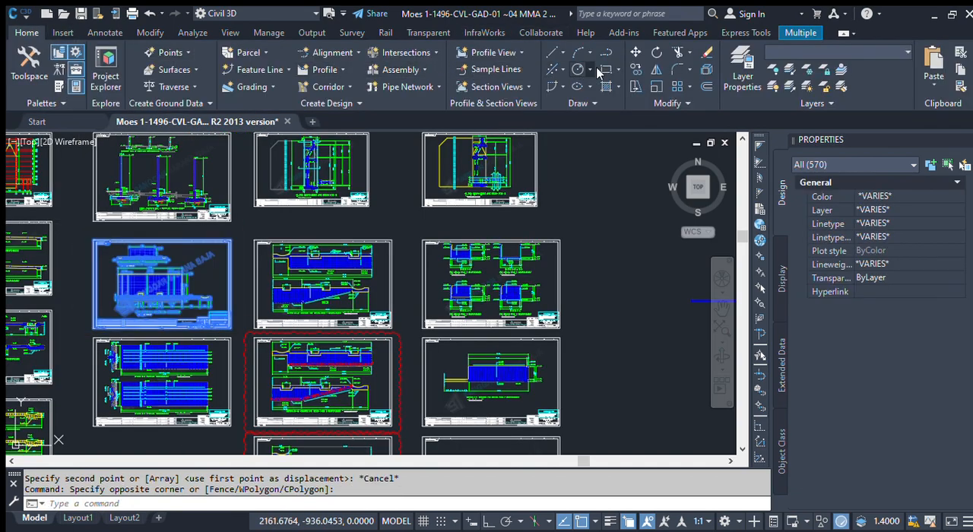
click(635, 69)
click(228, 277)
scroll(101, 304, down, 4)
middle_drag(460, 316, 261, 236)
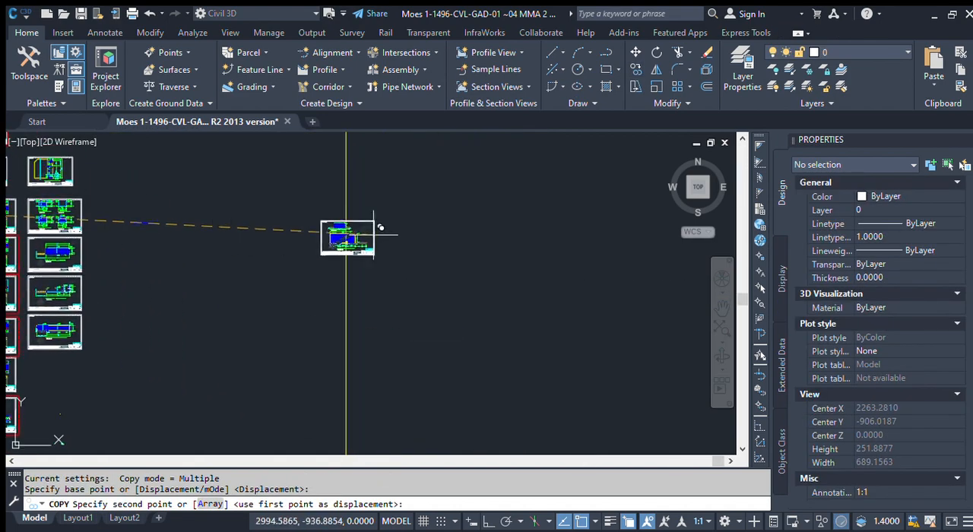
click(533, 255)
key(Escape)
Step: Delete the watermark block from the copied Section A-A sheet
scroll(551, 271, up, 6)
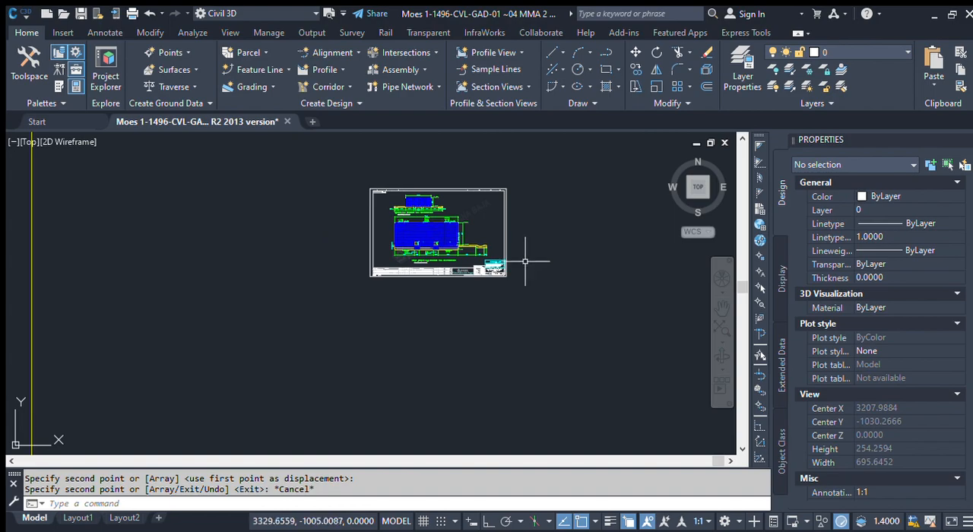
middle_drag(447, 229, 411, 256)
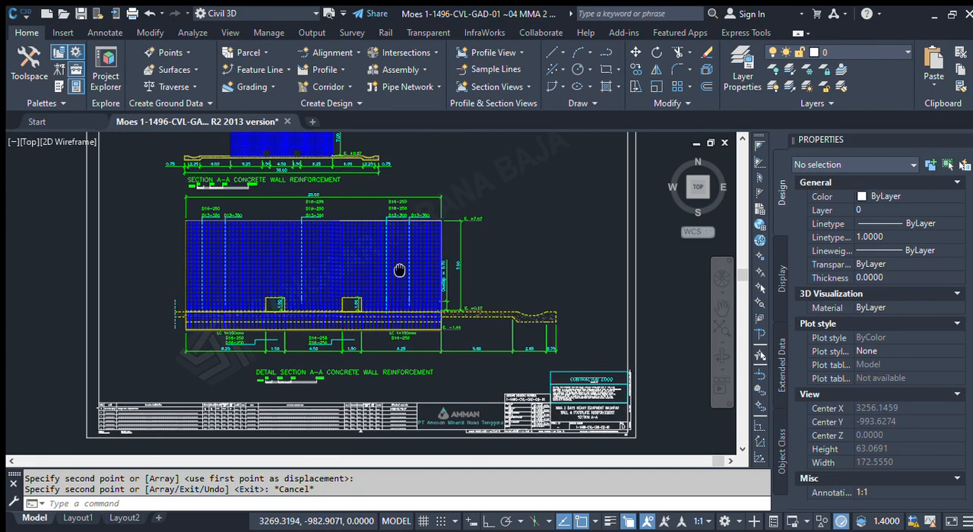
scroll(201, 366, up, 2)
click(171, 387)
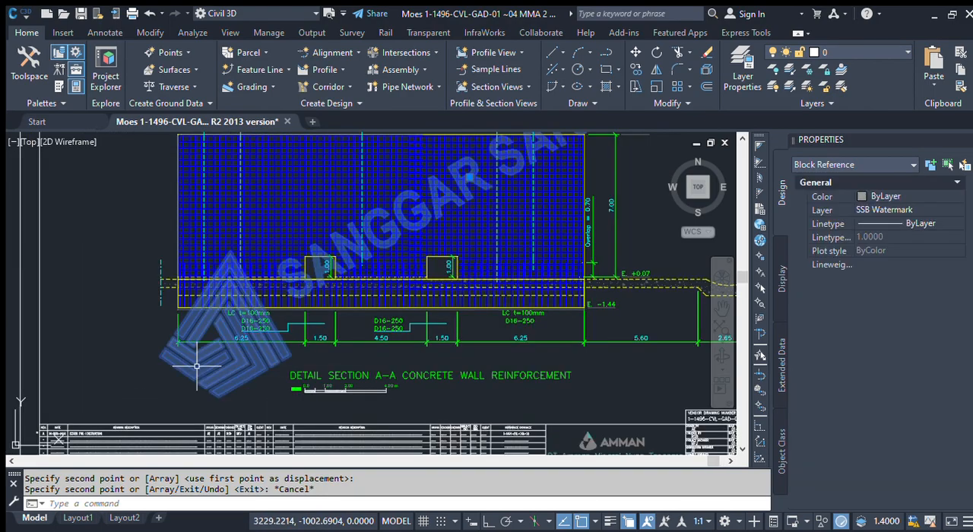
key(Delete)
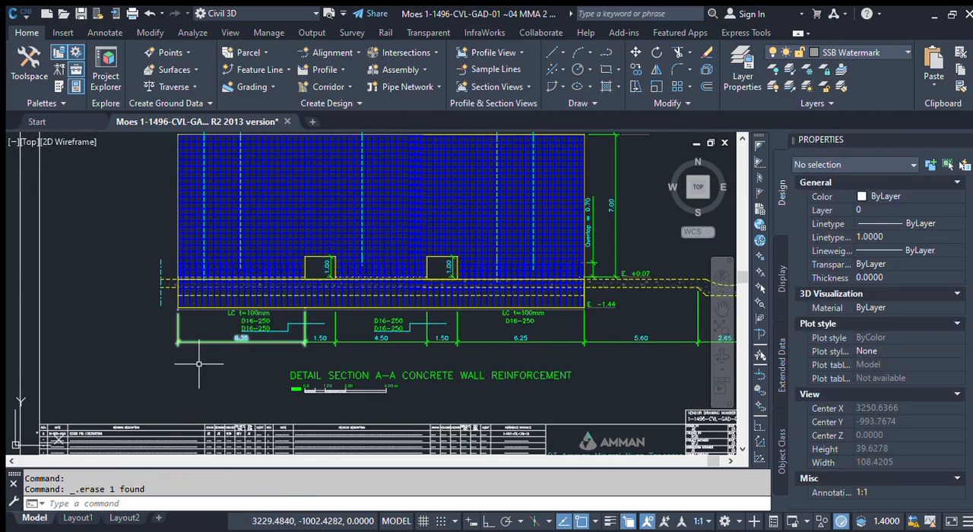
Step: Examine the Detail Section A-A wall reinforcement drawing and the dimension chain along its base
scroll(235, 295, down, 4)
scroll(252, 277, up, 4)
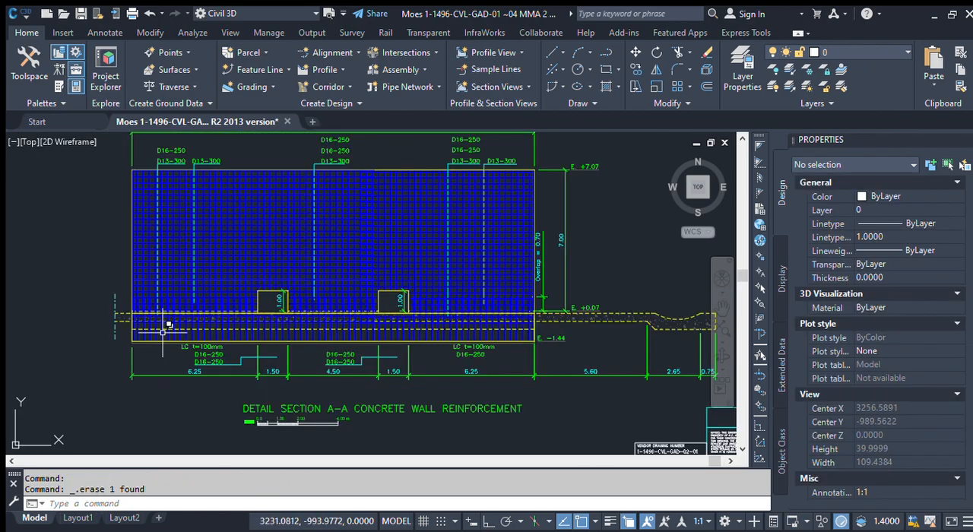
scroll(162, 343, up, 2)
scroll(266, 390, down, 4)
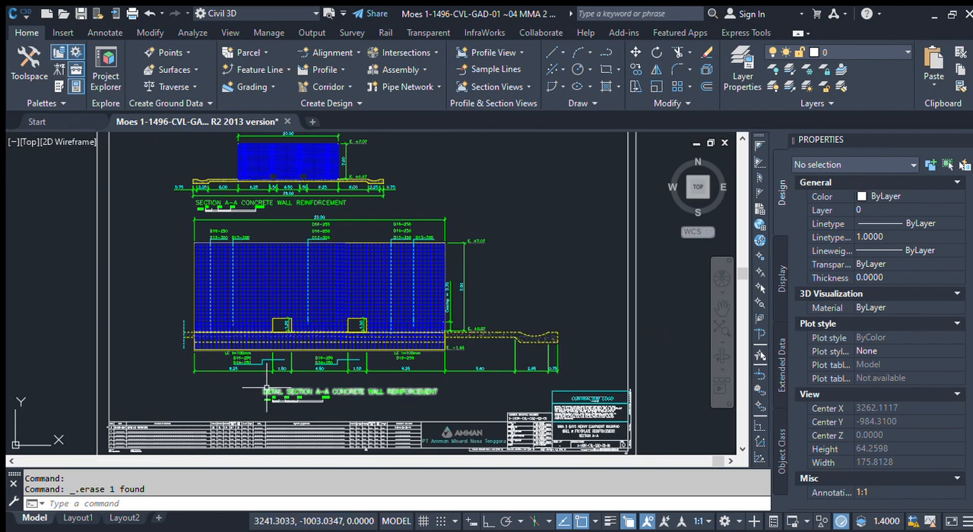
scroll(246, 344, up, 4)
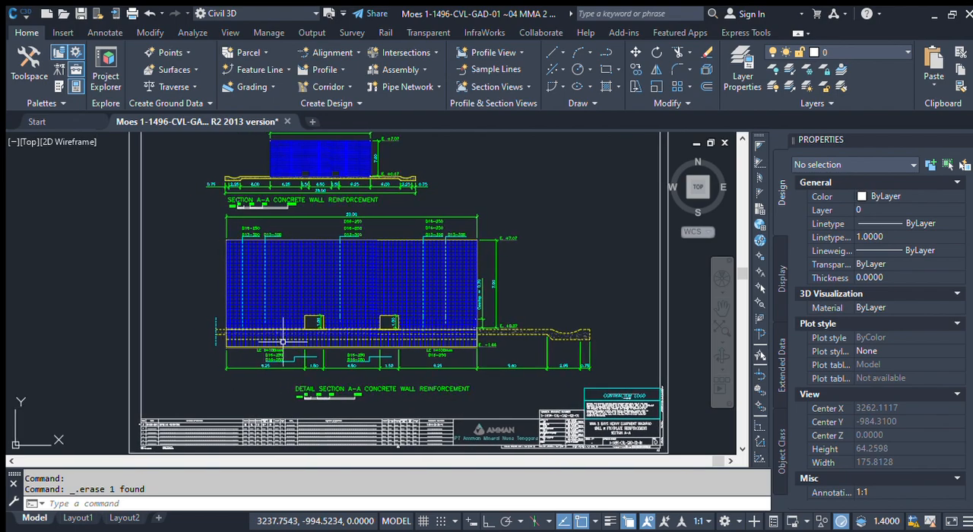
scroll(252, 372, up, 2)
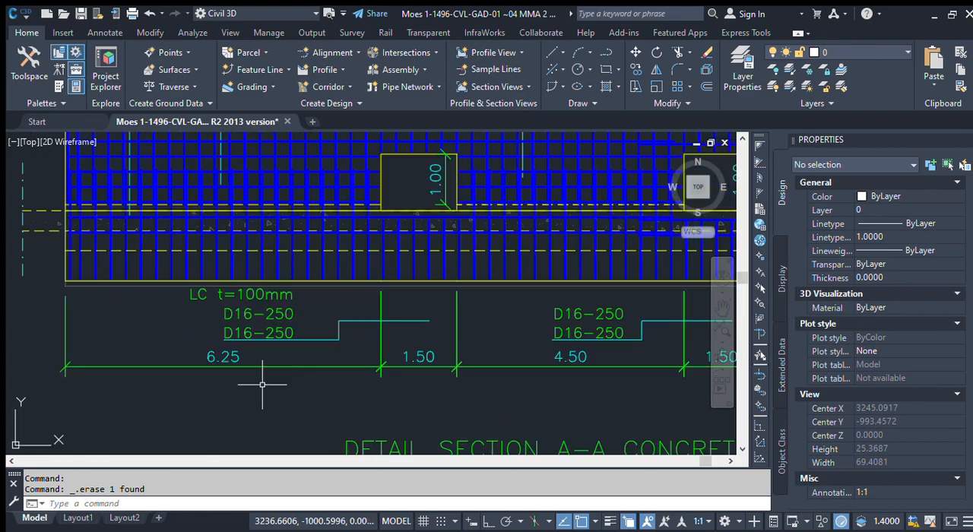
middle_drag(225, 363, 294, 363)
scroll(236, 364, down, 2)
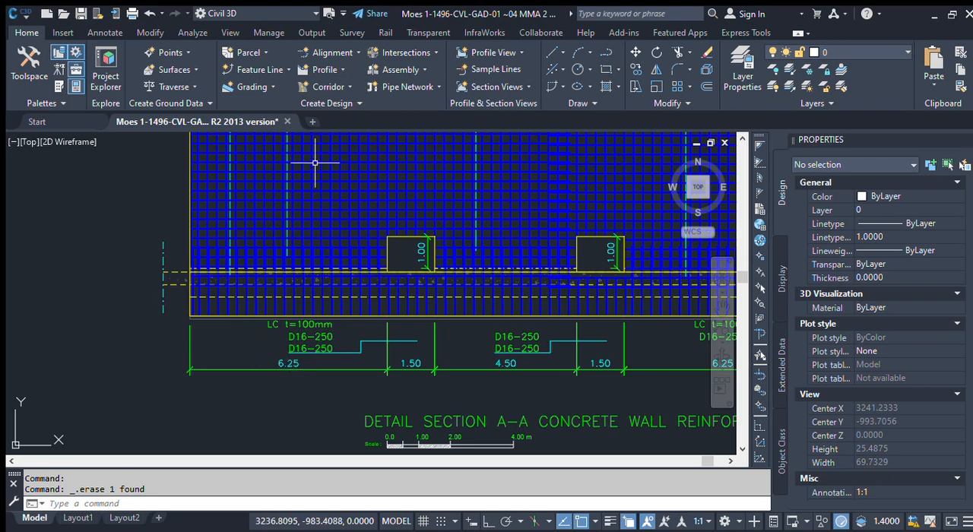
Step: Add a horizontal linear dimension in the Scale 100 style directly below the existing 6.25 dimension, spanning the same two extension lines
click(90, 35)
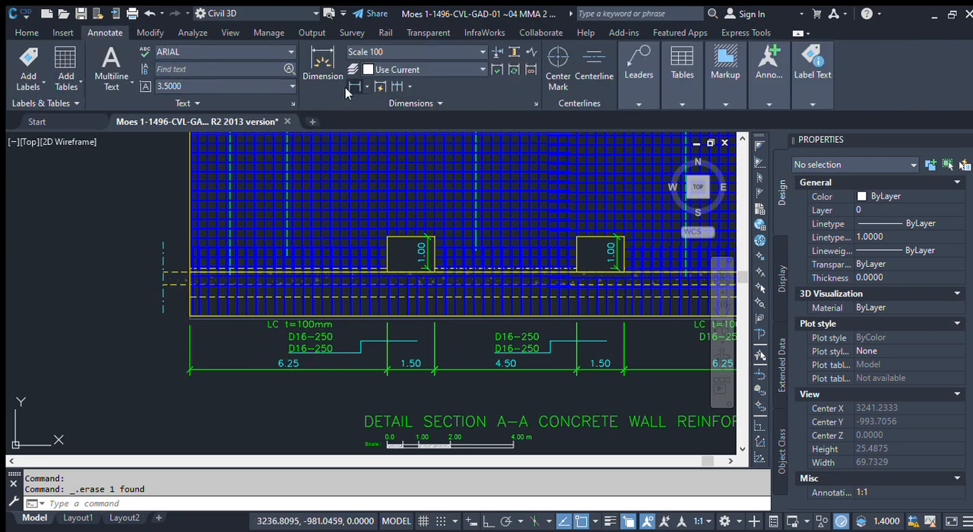
click(348, 87)
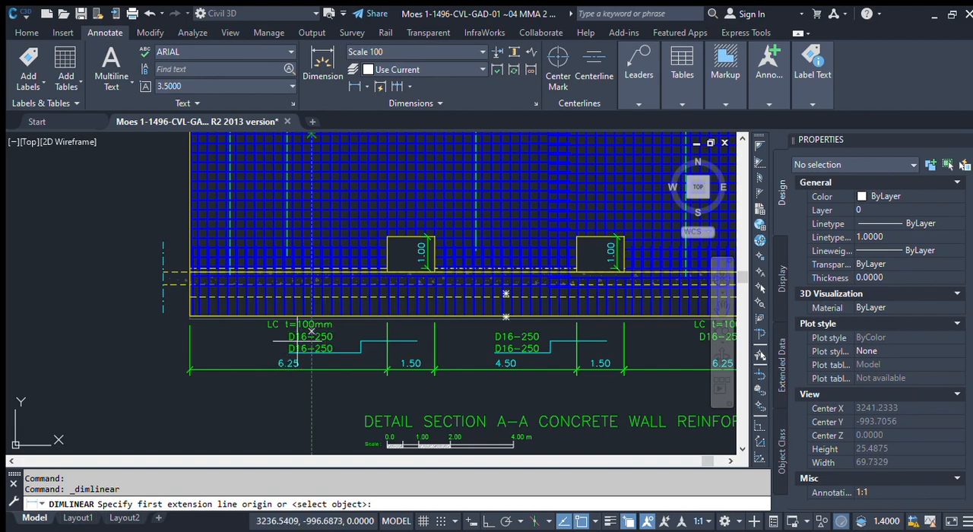
click(190, 372)
scroll(357, 389, up, 2)
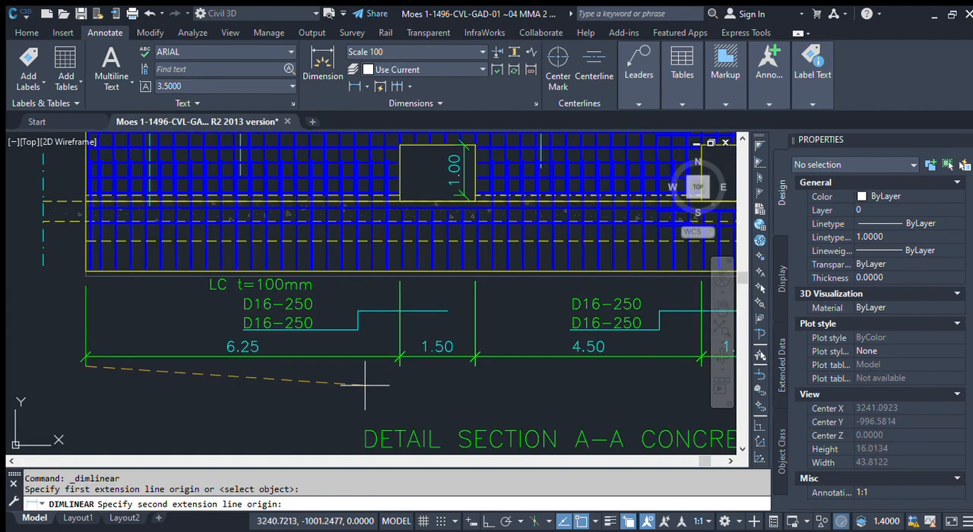
click(399, 356)
click(370, 372)
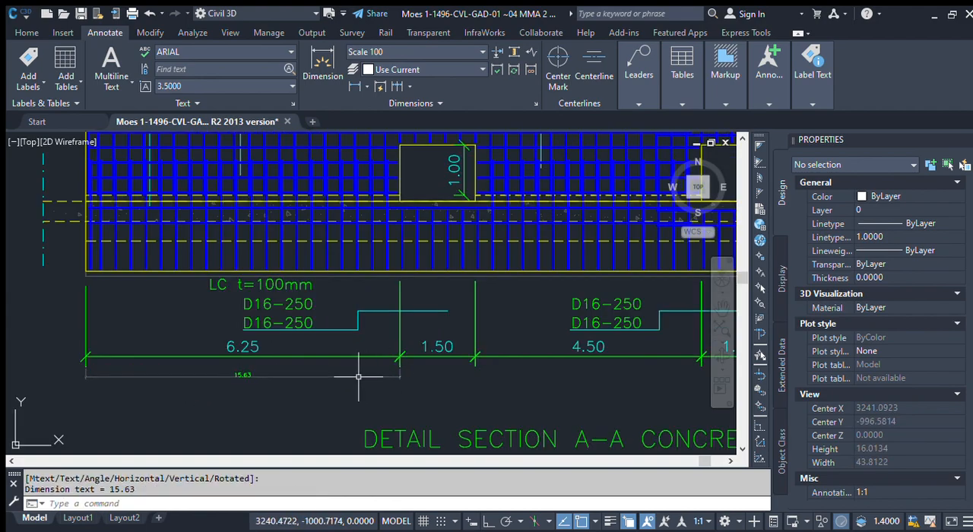
Step: Compare the new linear dimension's value and text size with the existing 6.25 dimension and the scale bar under the detail title
scroll(256, 375, up, 2)
mouse_move(326, 370)
middle_down()
mouse_move(396, 353)
mouse_move(397, 374)
middle_up()
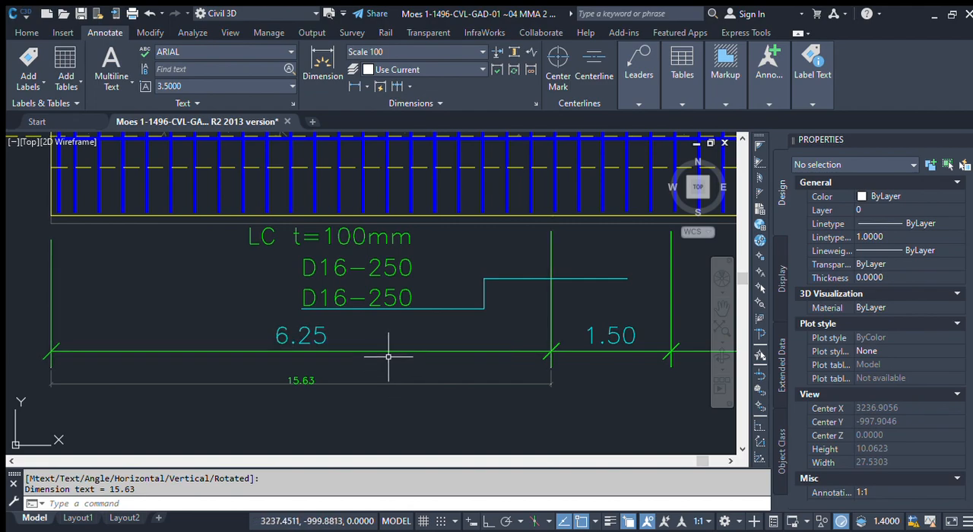
scroll(283, 289, down, 4)
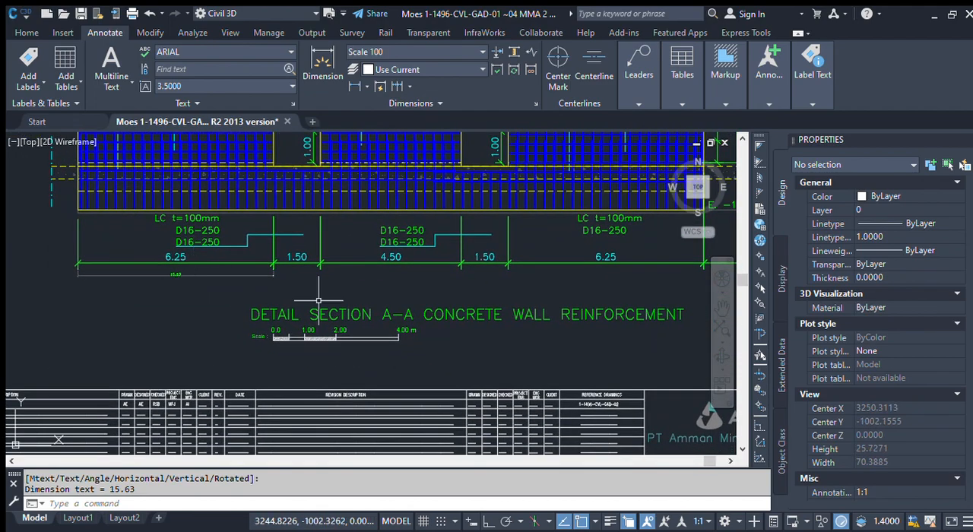
scroll(392, 324, up, 4)
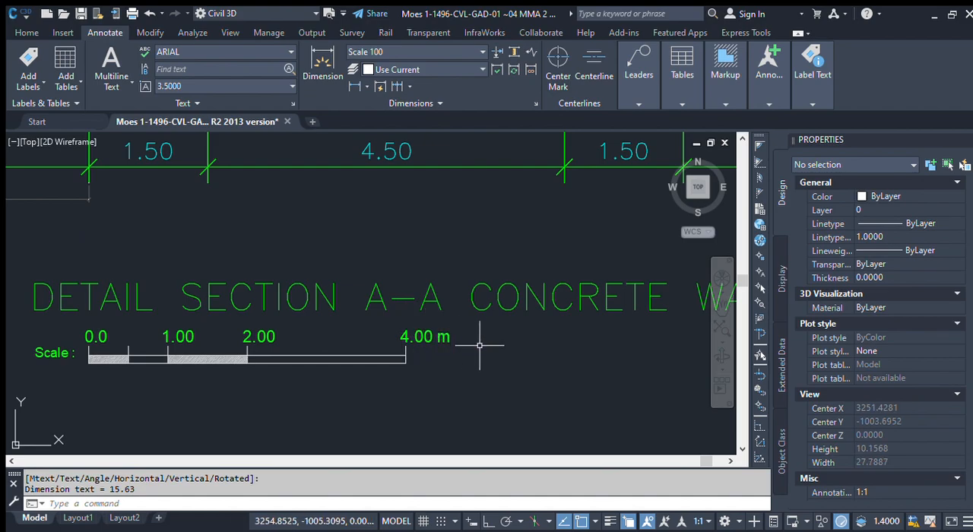
scroll(480, 344, down, 4)
middle_drag(358, 324, 357, 345)
scroll(357, 345, up, 2)
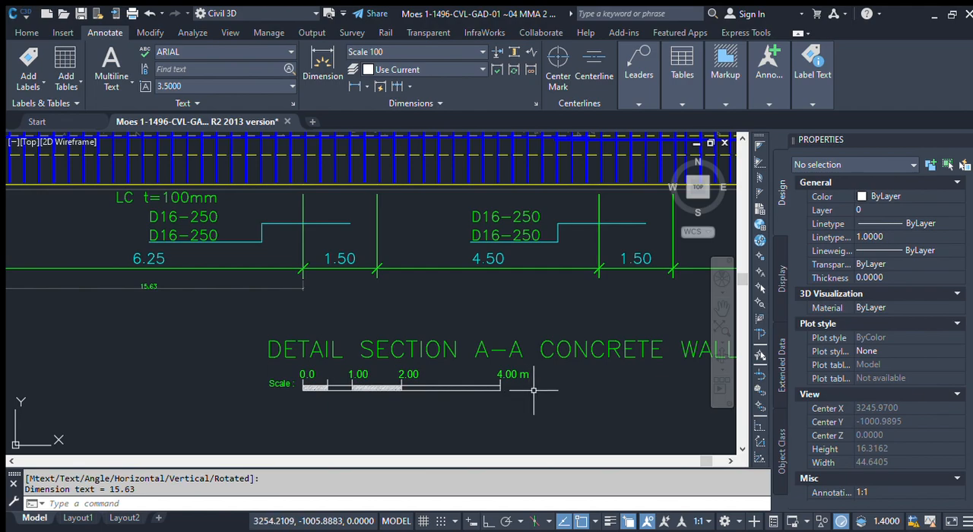
scroll(533, 389, down, 1)
scroll(489, 390, down, 7)
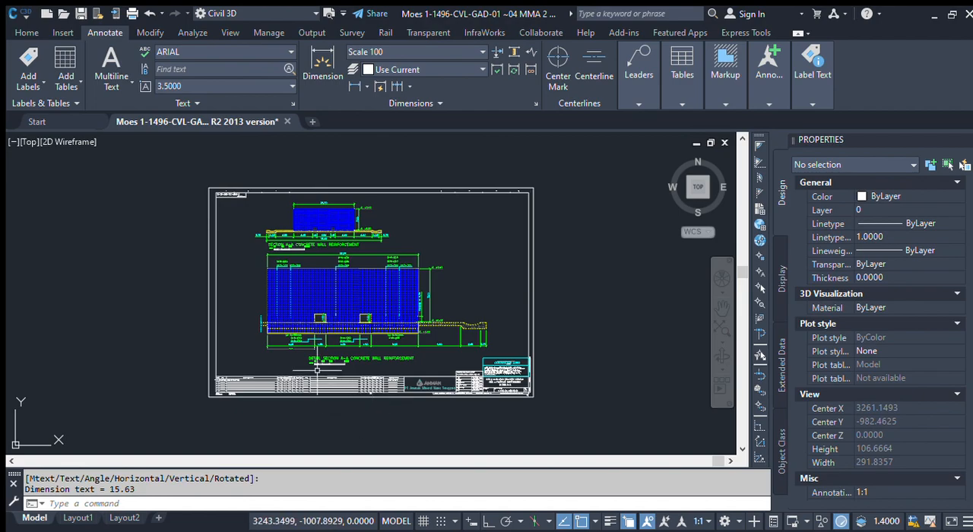
scroll(320, 368, up, 2)
scroll(253, 336, up, 2)
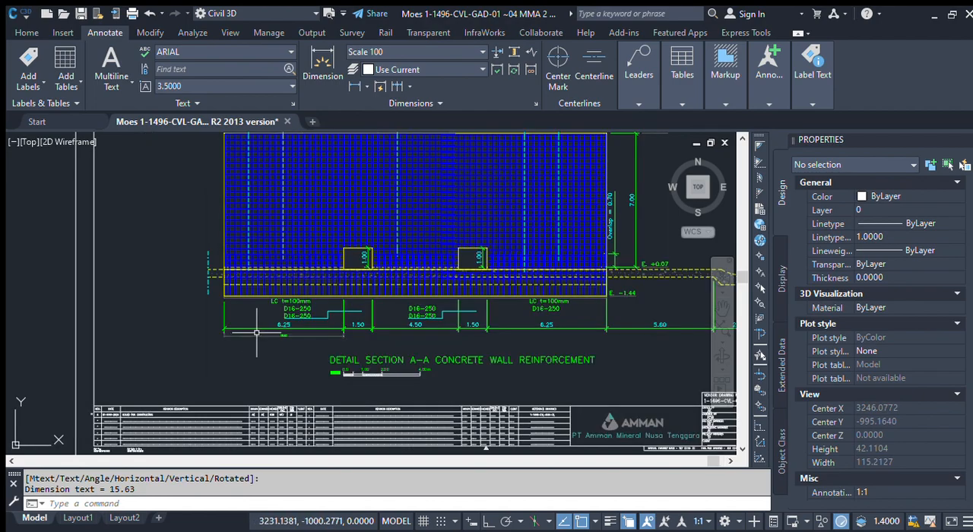
scroll(265, 332, up, 3)
scroll(265, 330, up, 3)
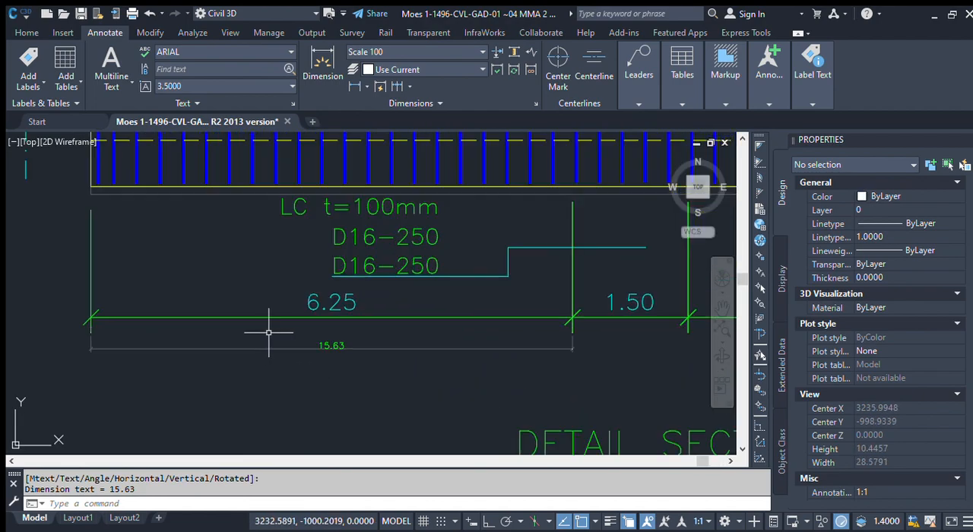
scroll(370, 352, up, 2)
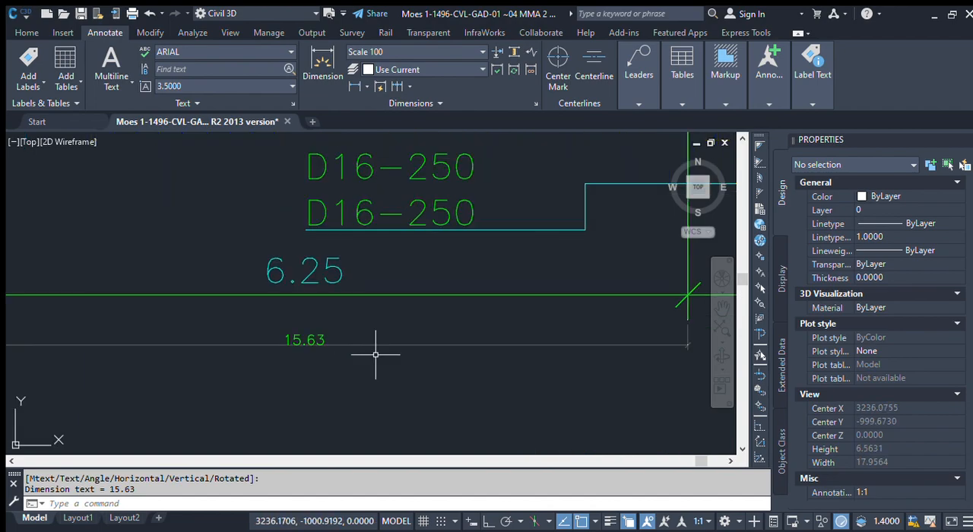
scroll(387, 352, down, 1)
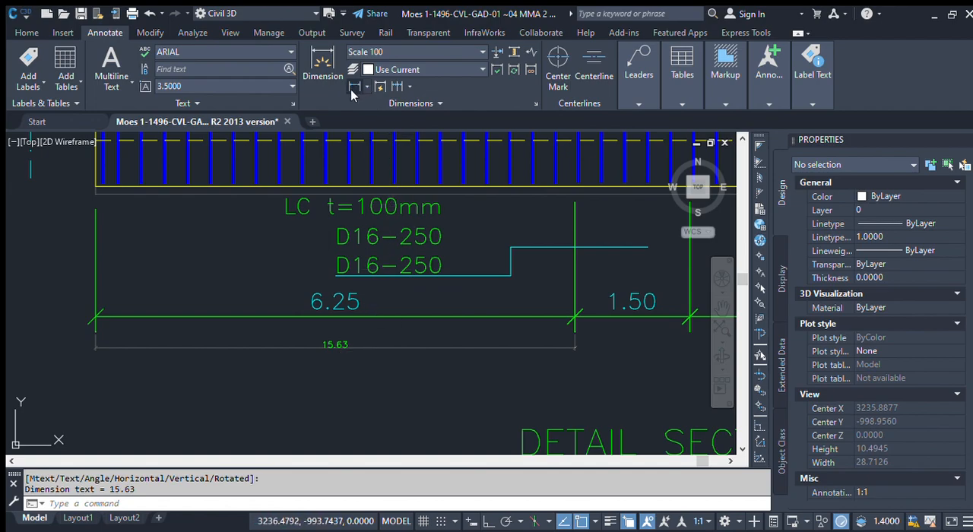
click(353, 88)
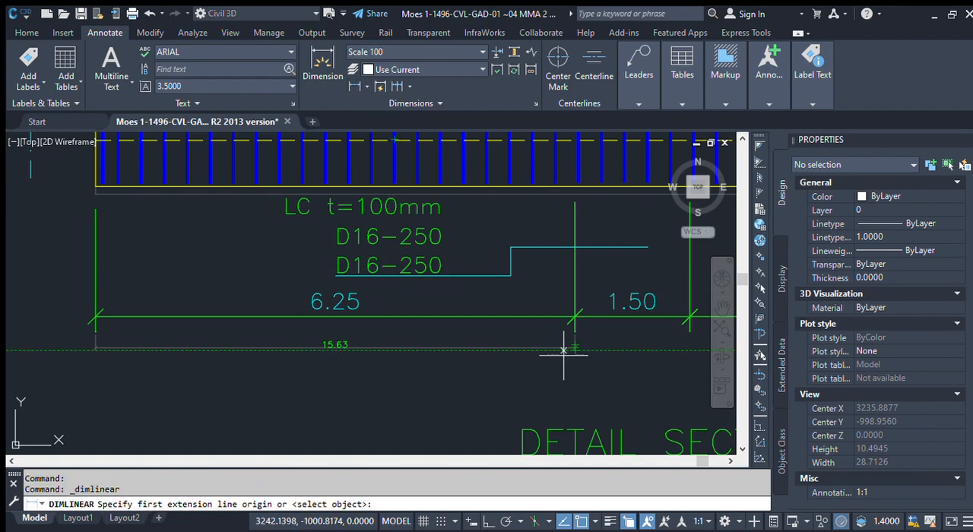
scroll(335, 351, up, 2)
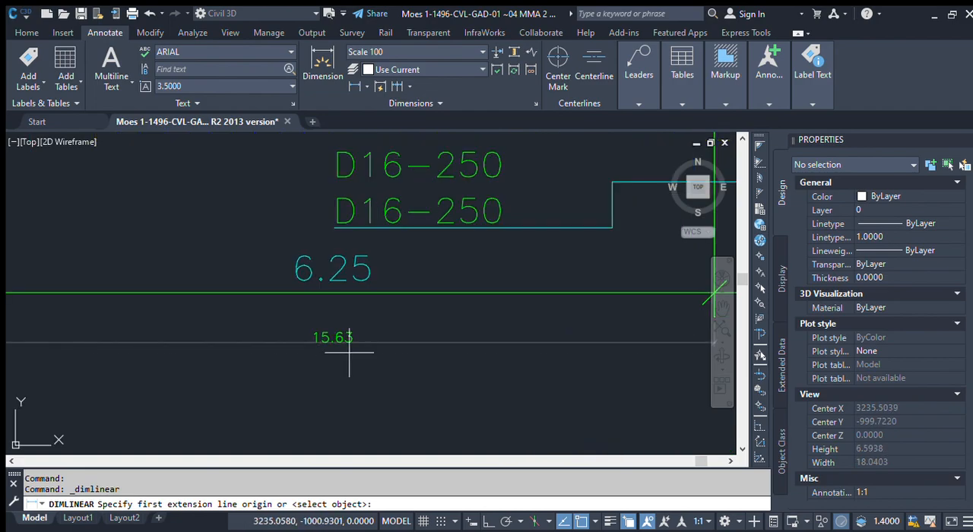
scroll(349, 351, down, 2)
key(Escape)
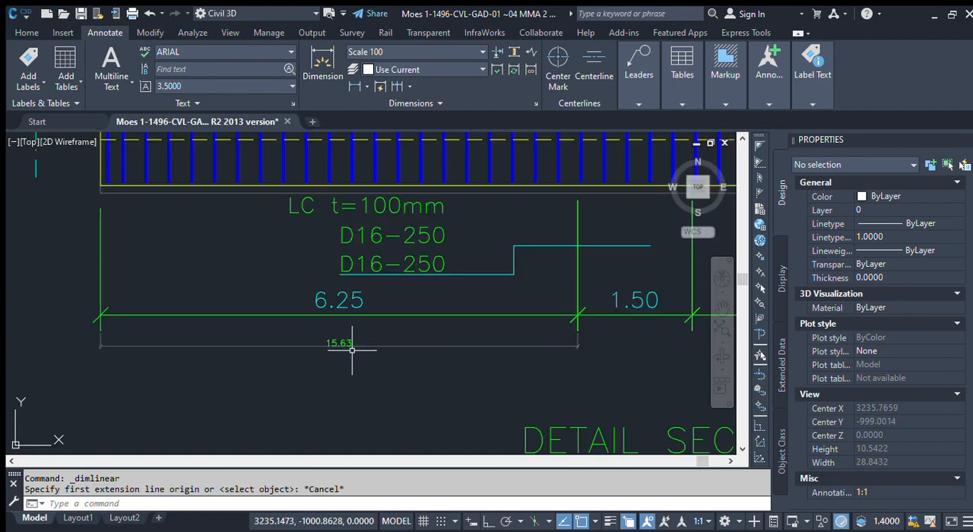
Step: Replace the linear dimension below the 6.25 dimension with a new one placed slightly lower, spanning the same two extension lines
click(352, 350)
click(352, 358)
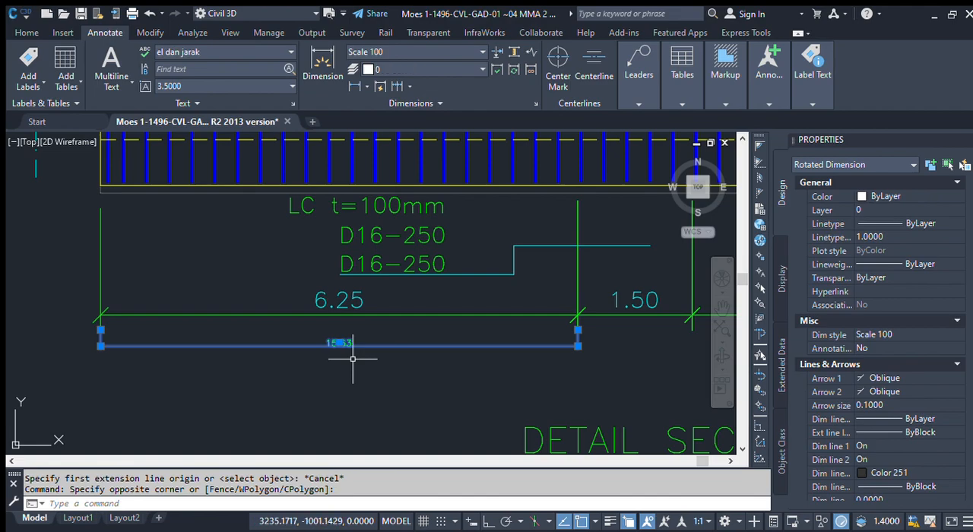
key(Delete)
click(354, 86)
click(104, 332)
click(576, 329)
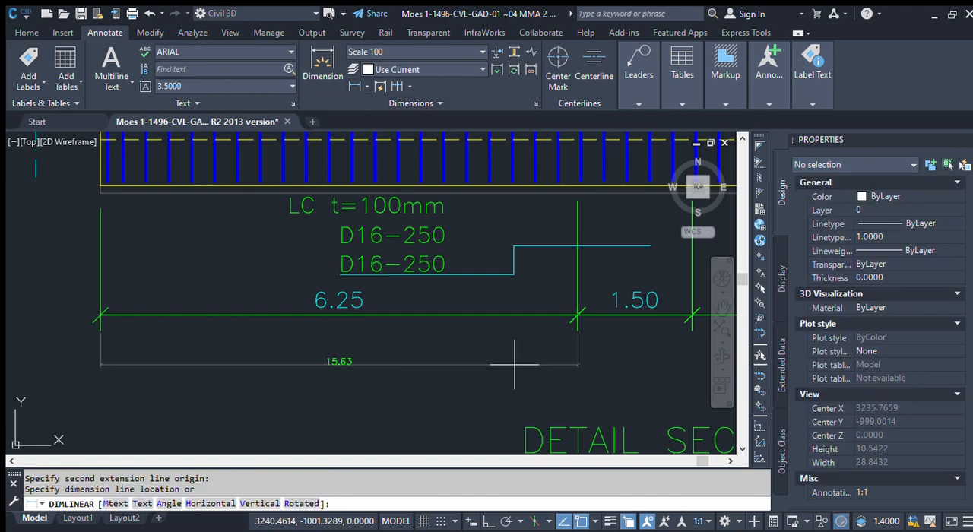
click(515, 365)
click(378, 365)
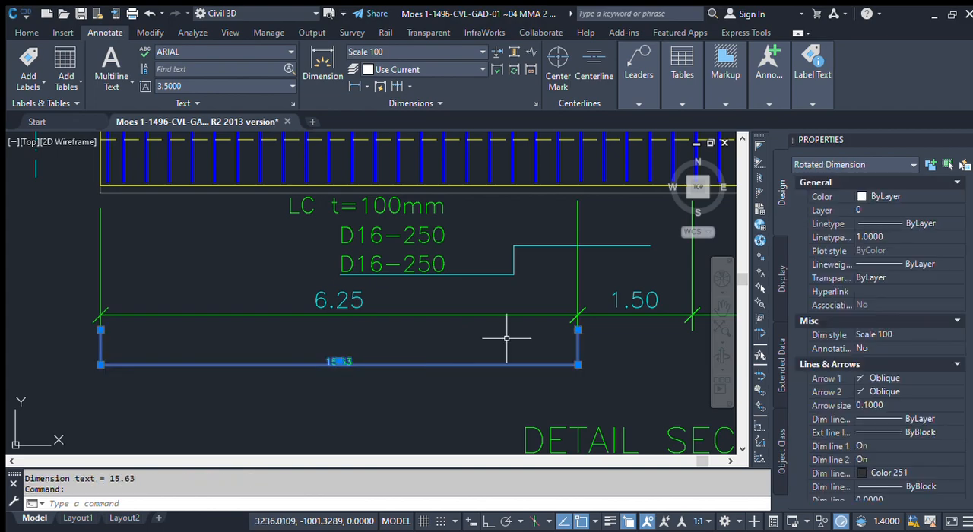
key(Escape)
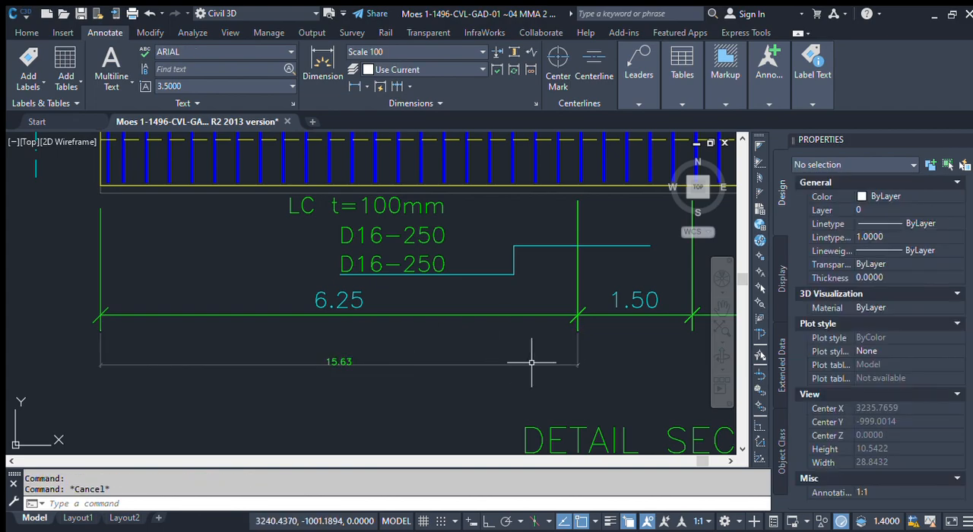
Step: Set the new lower dimension's primary units precision to 0.000
click(537, 376)
click(470, 333)
scroll(873, 270, down, 10)
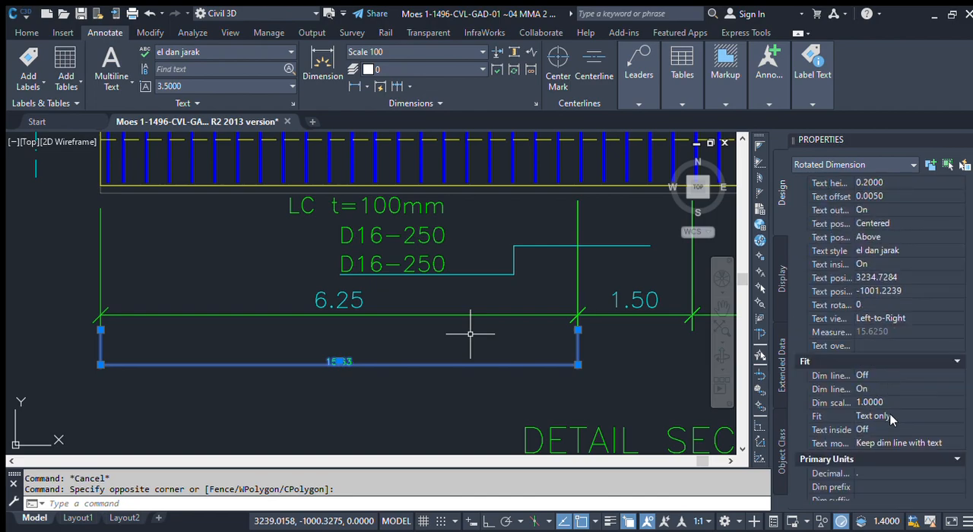
scroll(891, 415, down, 4)
click(882, 467)
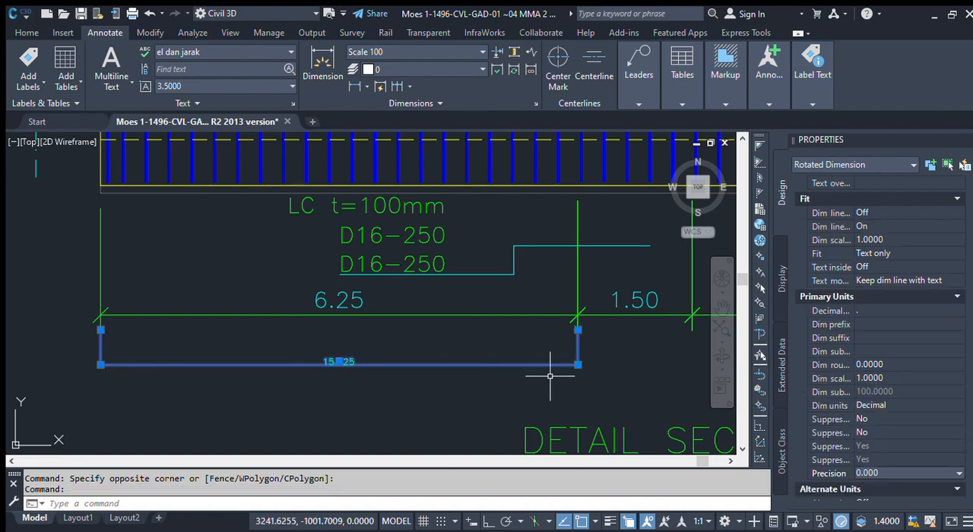
scroll(334, 362, up, 4)
key(Escape)
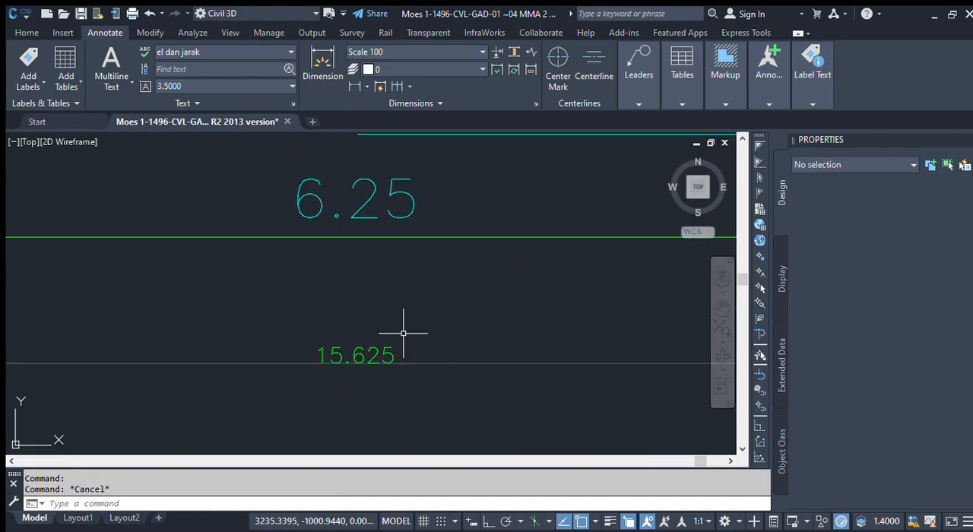
Step: Compare the new three-decimal dimension's value and text height with the existing 6.25 dimension above it
scroll(404, 332, down, 4)
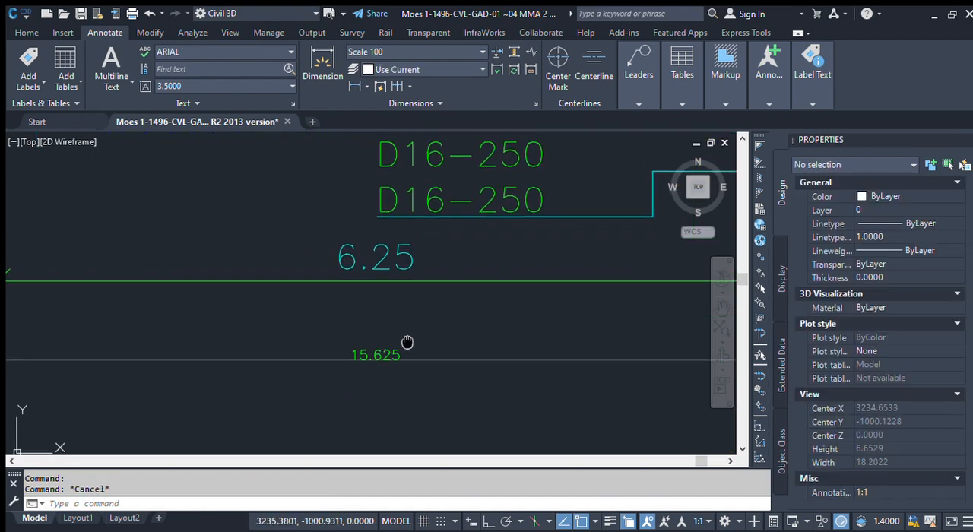
middle_drag(412, 334, 402, 364)
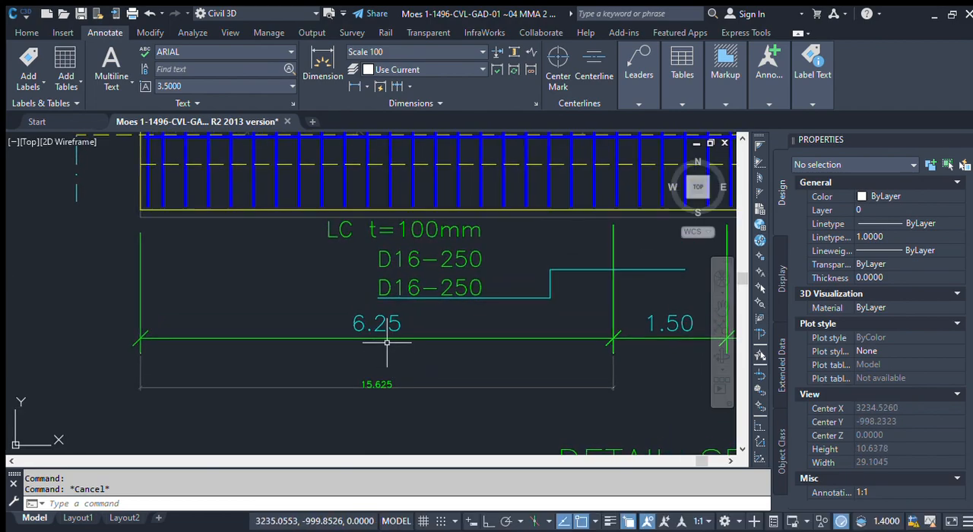
scroll(380, 380, up, 2)
scroll(409, 386, down, 2)
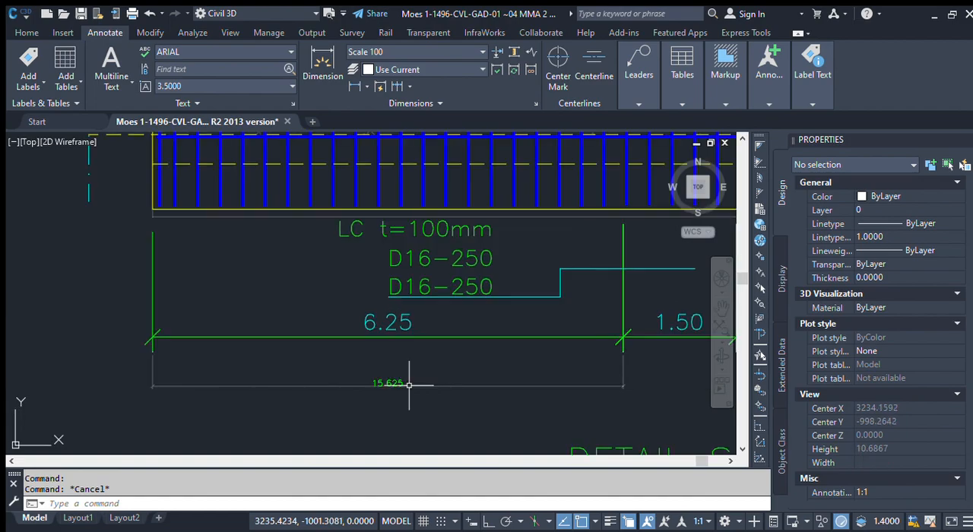
scroll(386, 326, up, 2)
scroll(388, 323, down, 2)
middle_drag(388, 322, 337, 334)
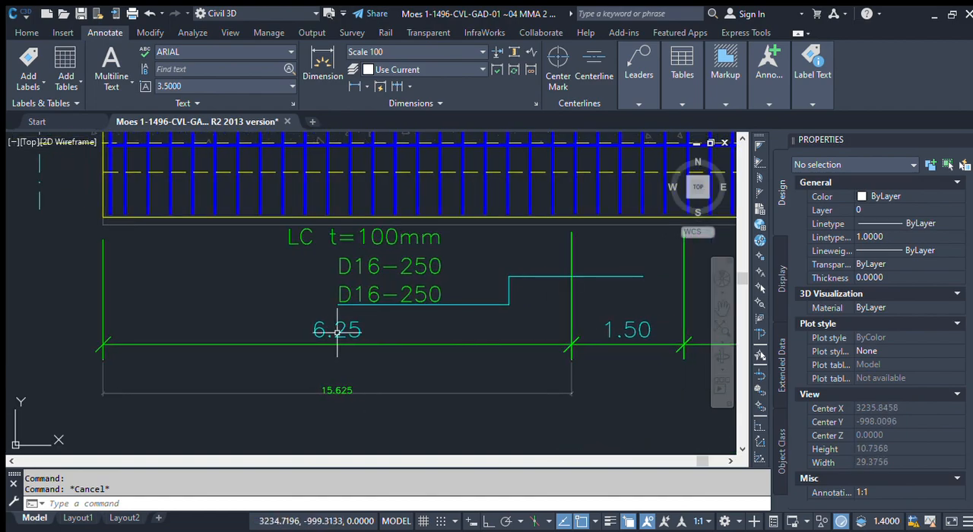
Step: Inspect the existing 6.25 dimension's fit and primary units properties, including its linear scale factor and precision
click(397, 348)
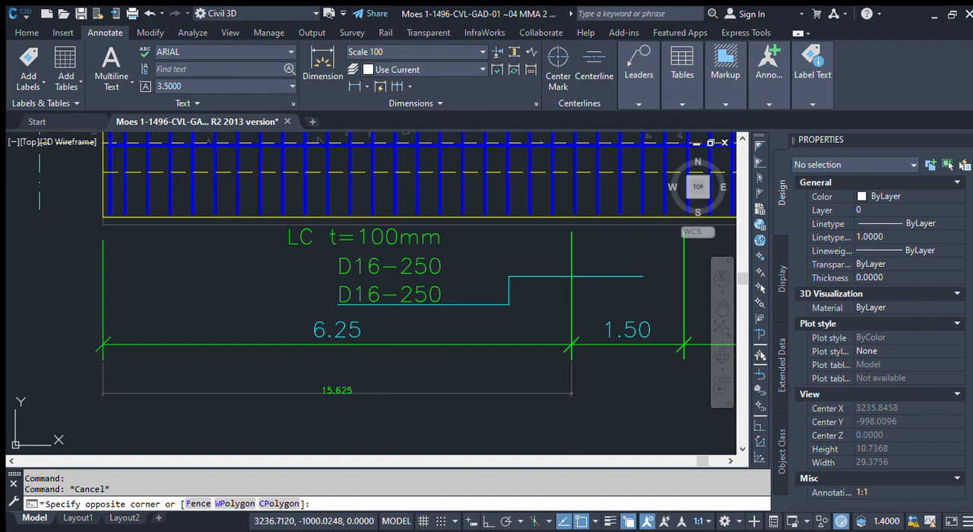
click(381, 339)
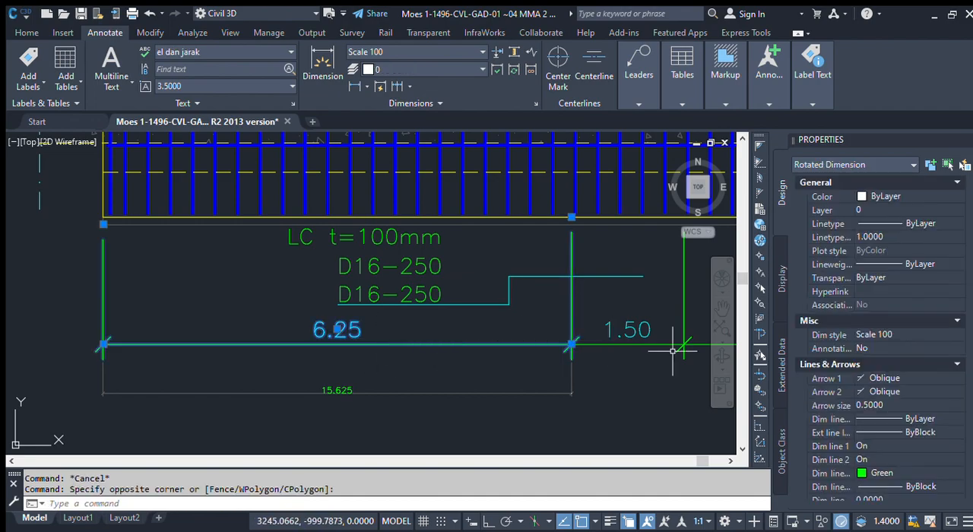
scroll(896, 380, down, 10)
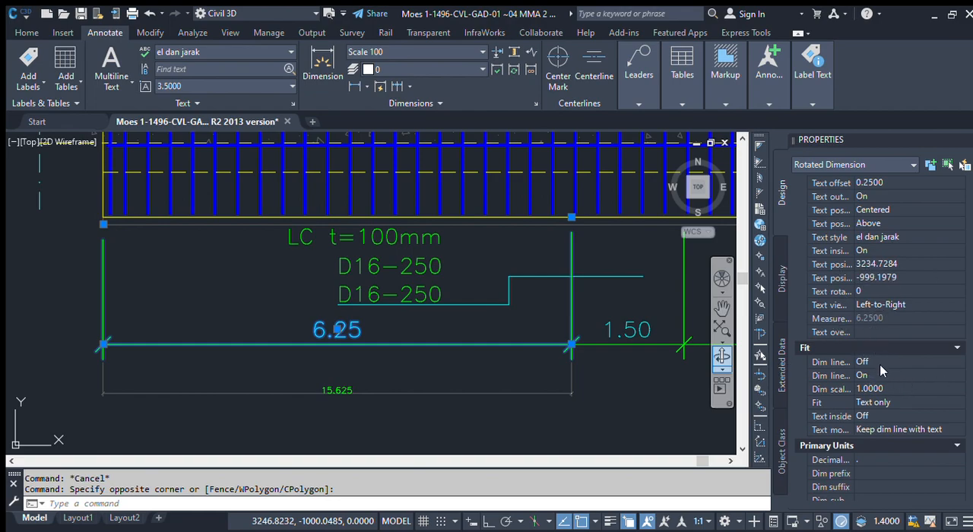
scroll(858, 327, down, 10)
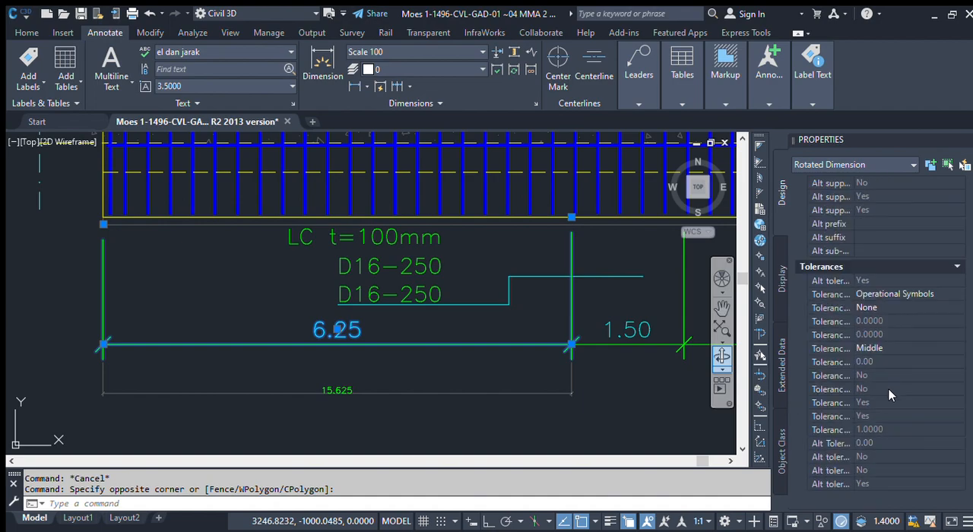
scroll(889, 399, up, 8)
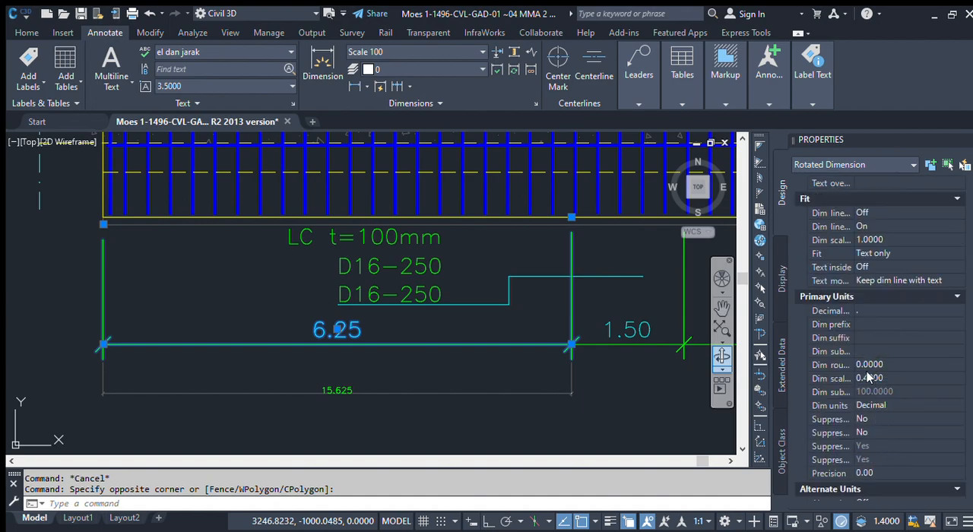
scroll(867, 366, down, 2)
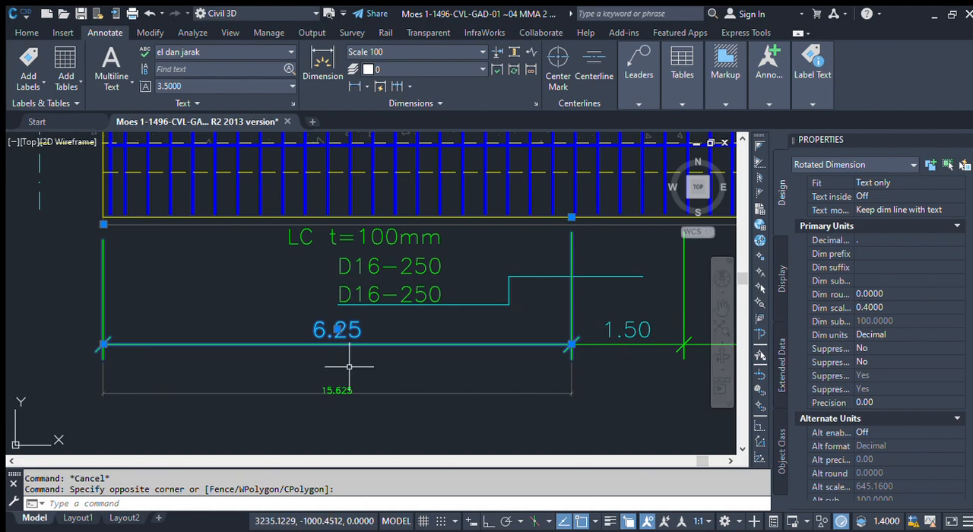
key(Escape)
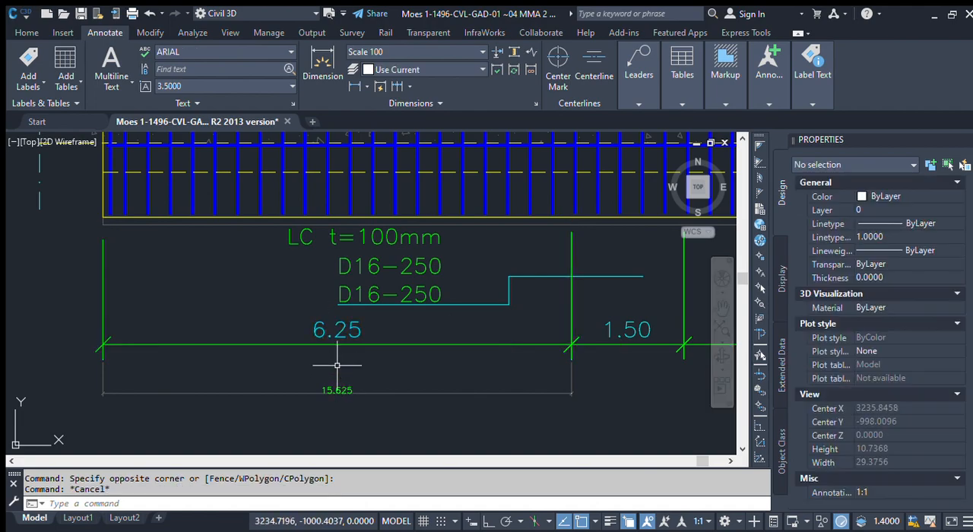
Step: Make Scale 100A the current dimension style through the Dimension Style Manager
scroll(348, 376, up, 2)
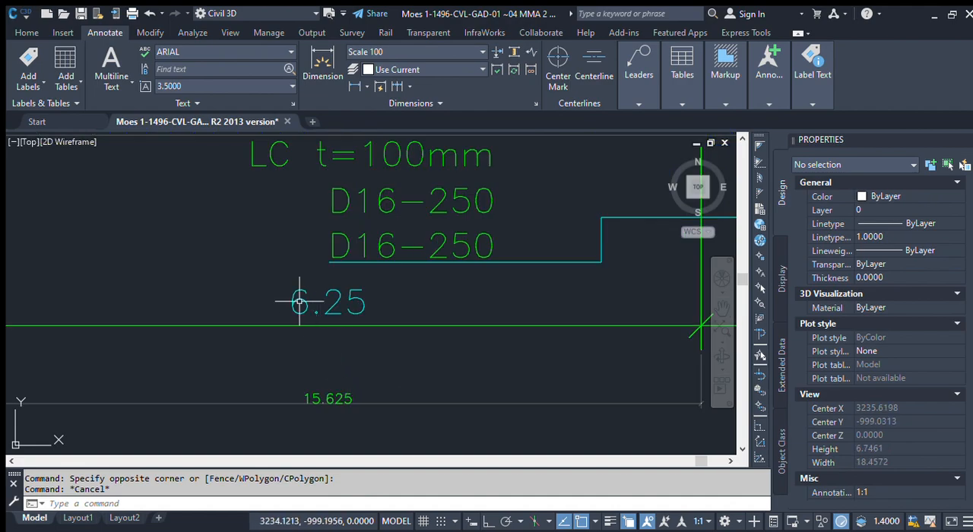
scroll(364, 348, down, 8)
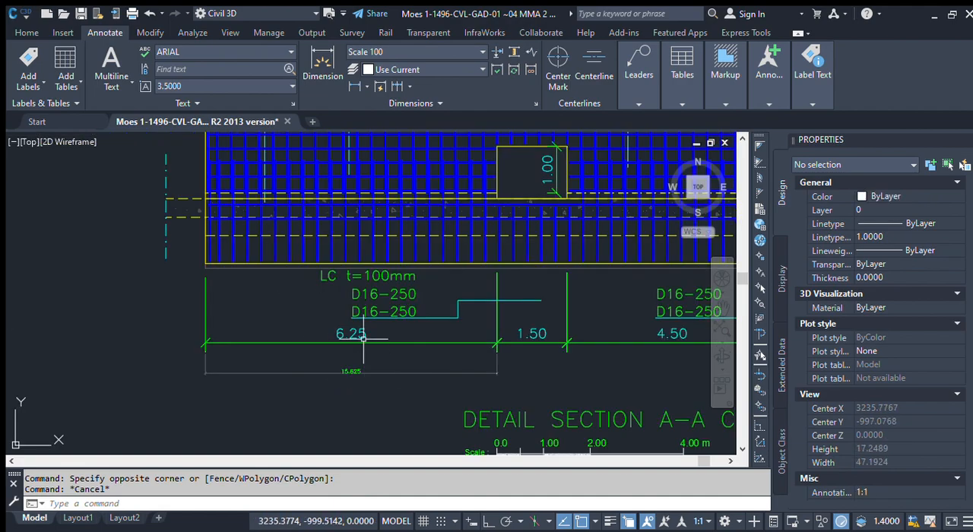
scroll(356, 357, up, 3)
scroll(356, 357, up, 4)
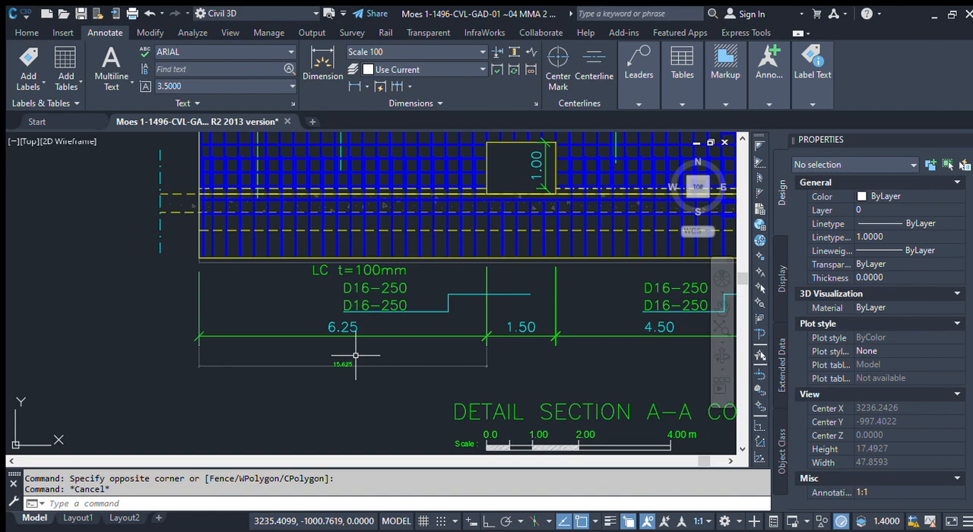
scroll(334, 352, up, 4)
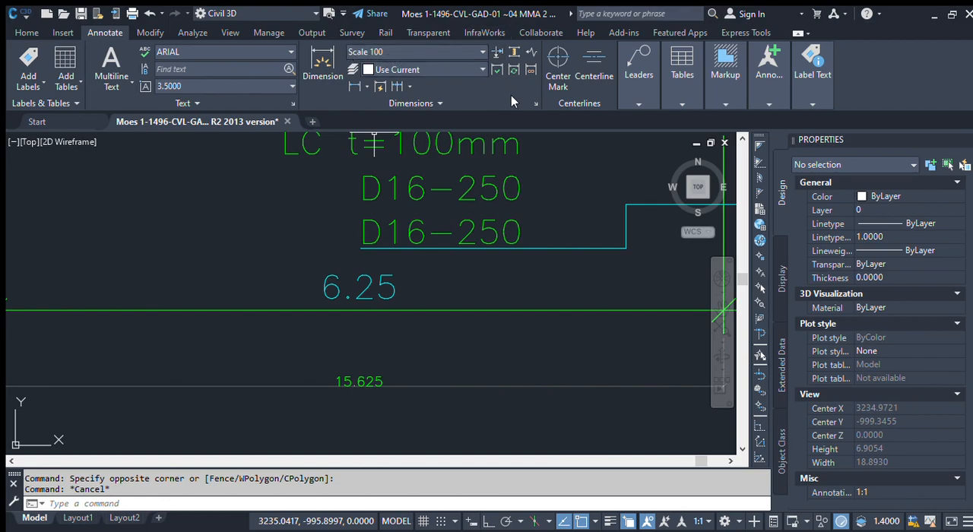
click(533, 103)
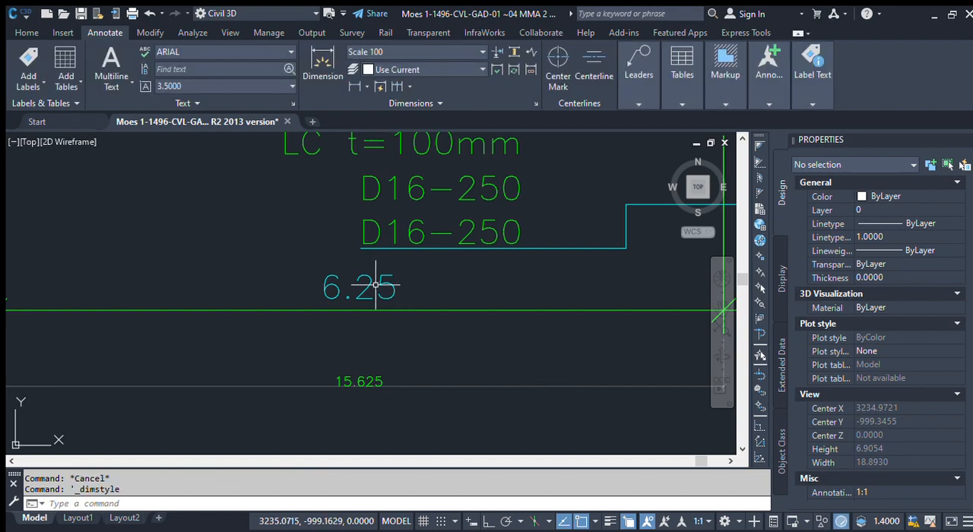
scroll(384, 292, down, 2)
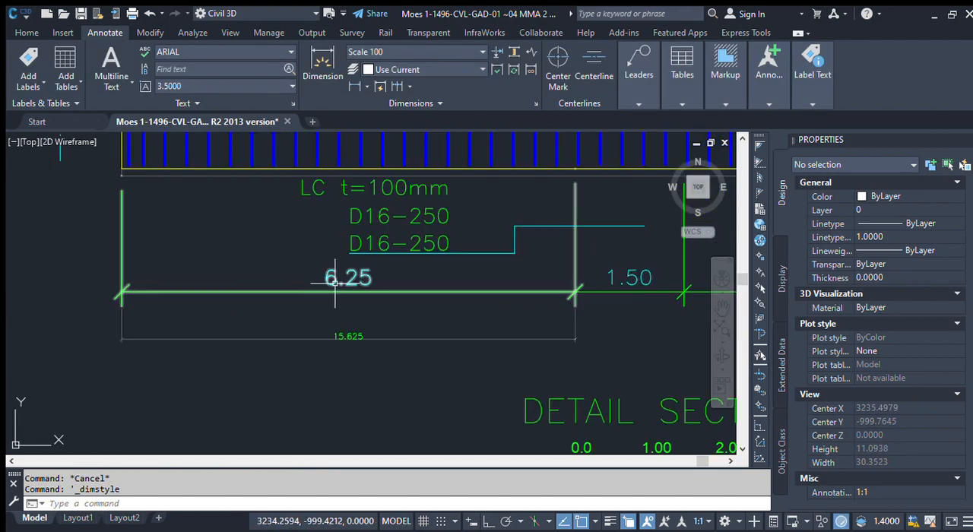
scroll(342, 281, up, 4)
click(535, 105)
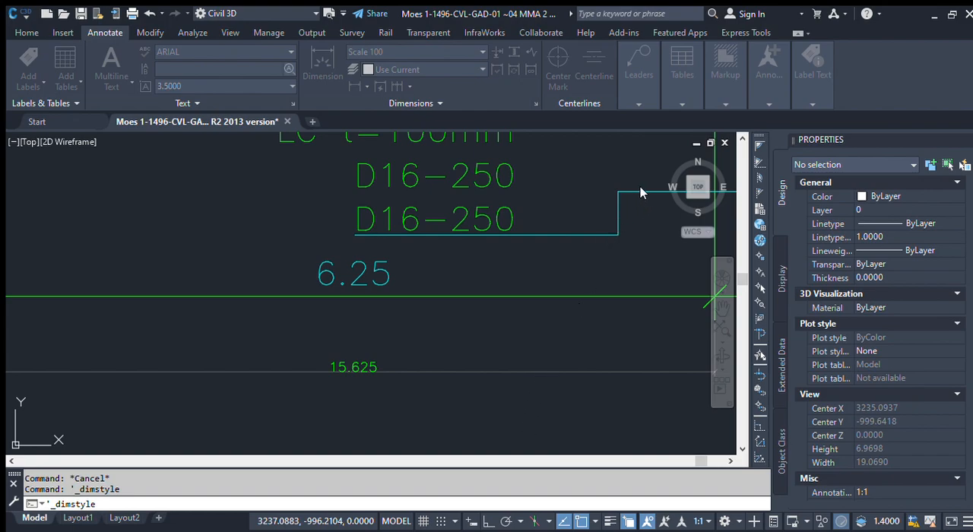
click(582, 384)
Step: Examine the new lower dimension against the existing 6.25 dimension and the rest of the dimension chain above the detail title
scroll(354, 304, down, 2)
scroll(347, 337, up, 2)
scroll(364, 310, down, 4)
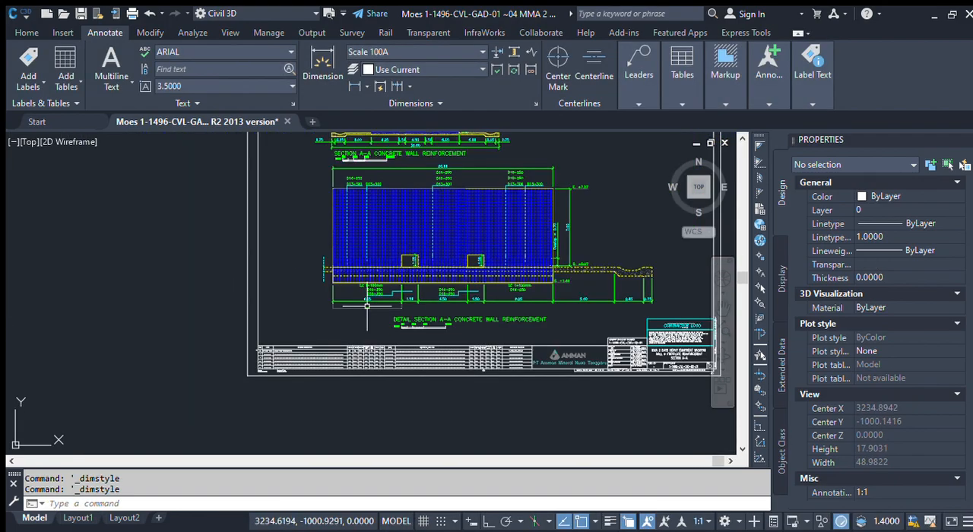
scroll(384, 316, up, 2)
scroll(385, 316, up, 4)
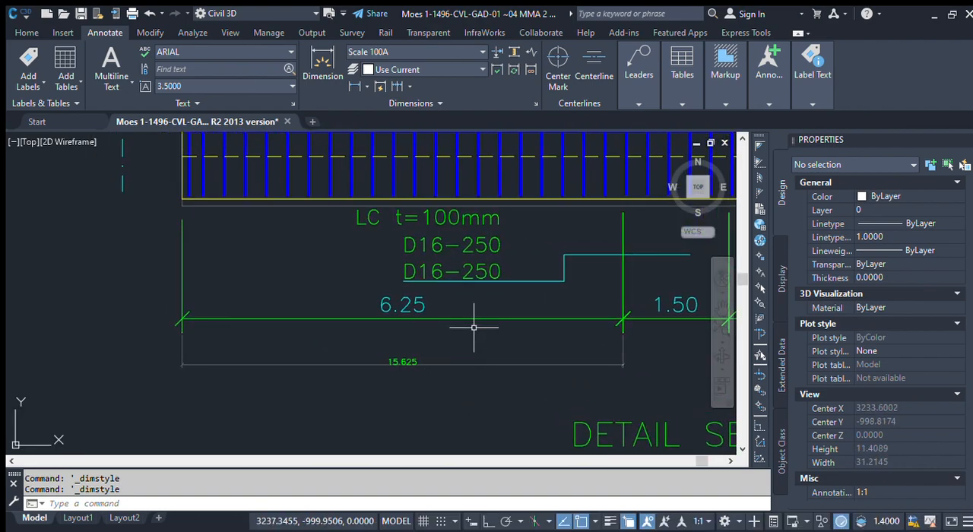
scroll(387, 374, up, 2)
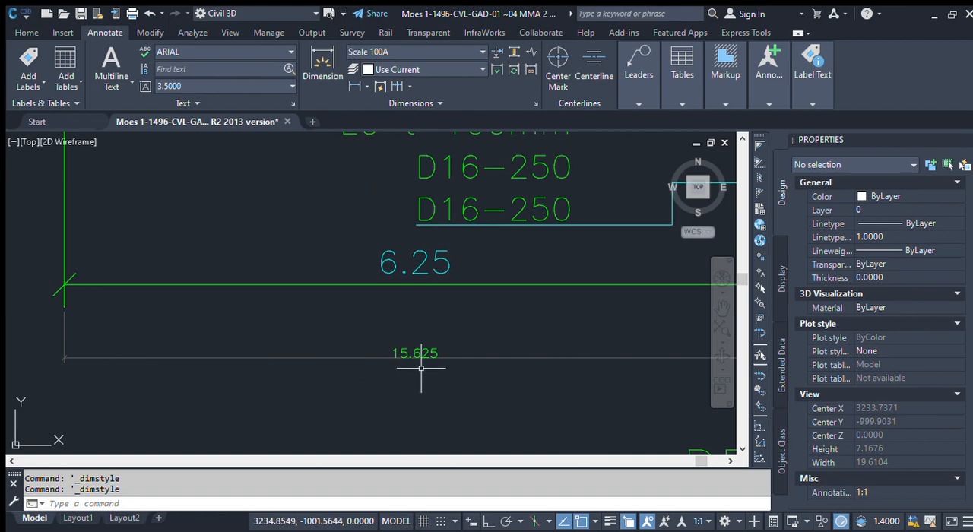
scroll(326, 325, down, 2)
scroll(327, 326, down, 2)
scroll(304, 327, up, 2)
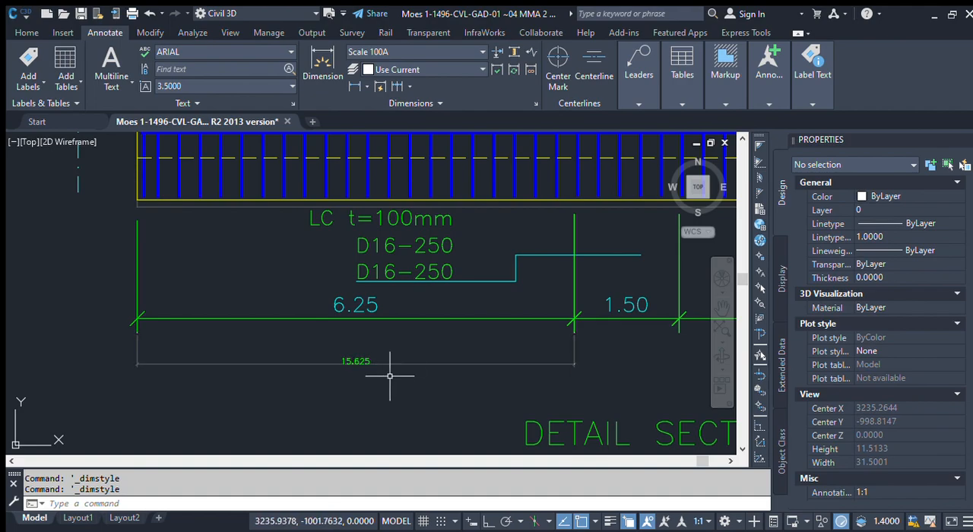
scroll(389, 373, up, 1)
scroll(386, 327, down, 1)
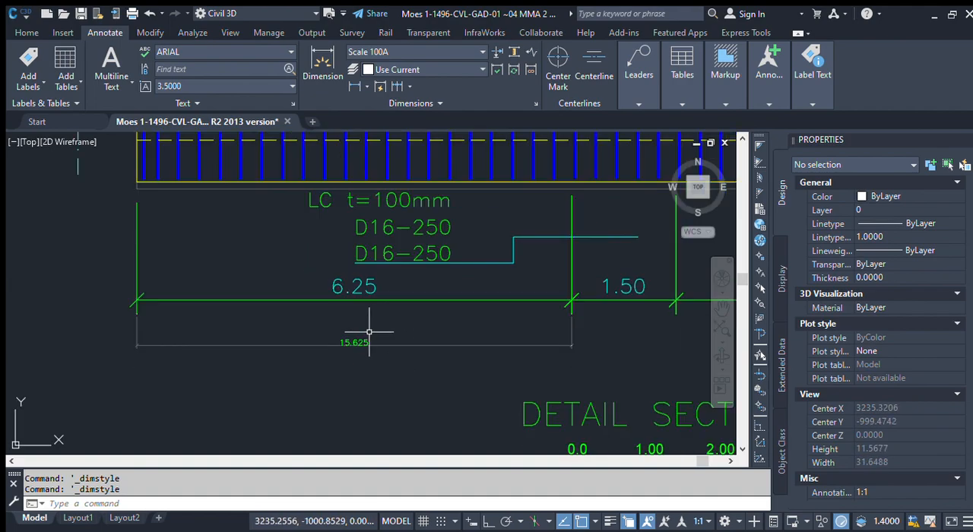
scroll(371, 328, up, 1)
middle_drag(372, 330, 416, 348)
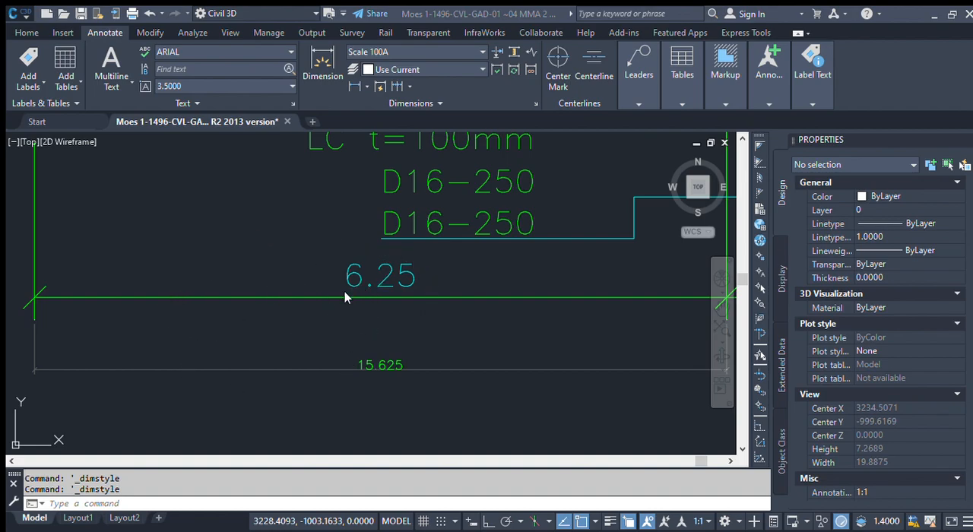
scroll(327, 245, down, 2)
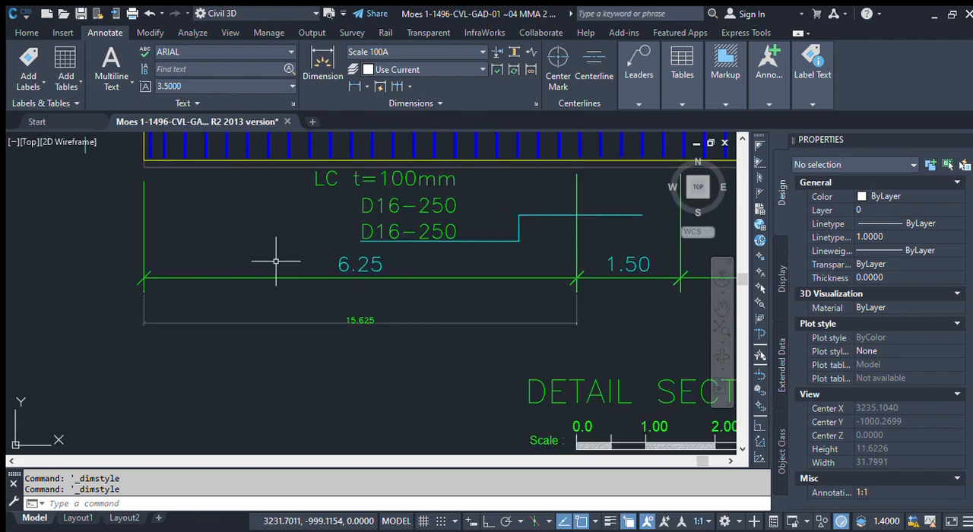
scroll(323, 300, down, 4)
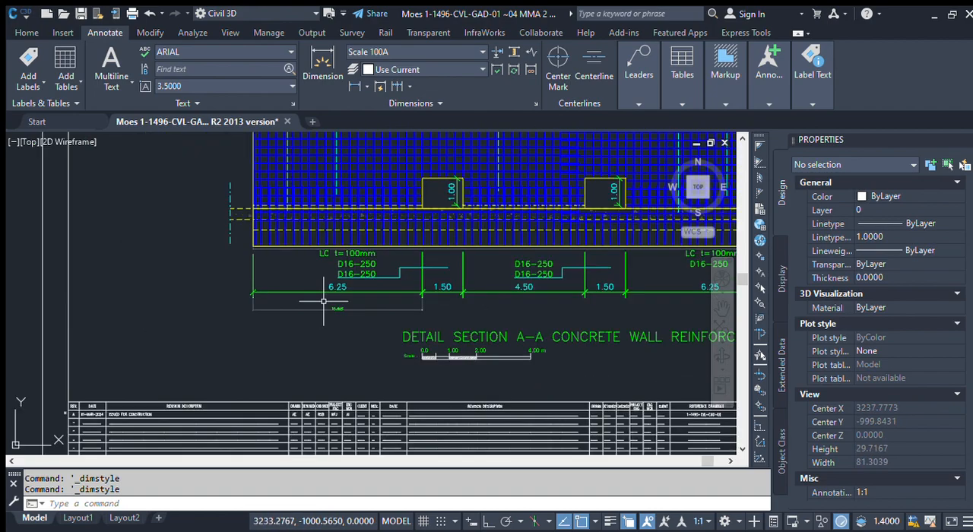
middle_drag(648, 288, 483, 316)
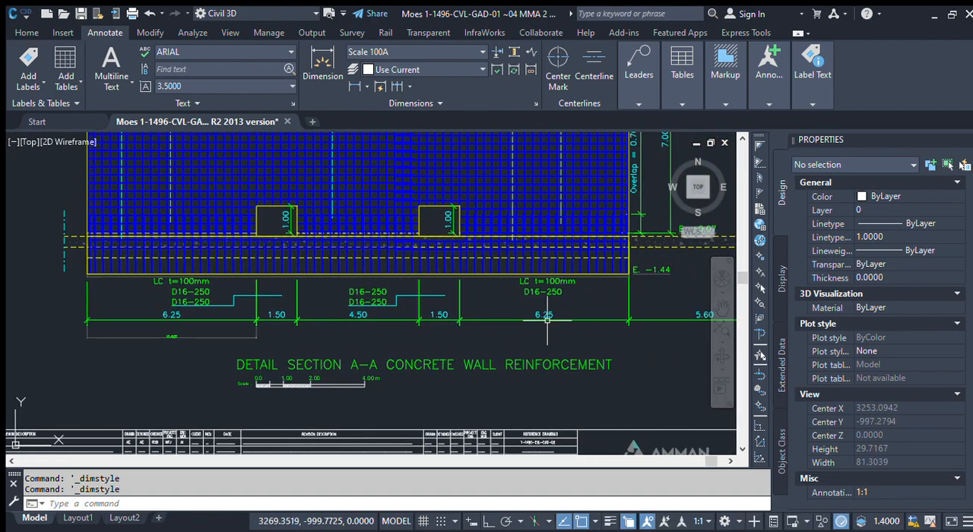
scroll(205, 304, up, 2)
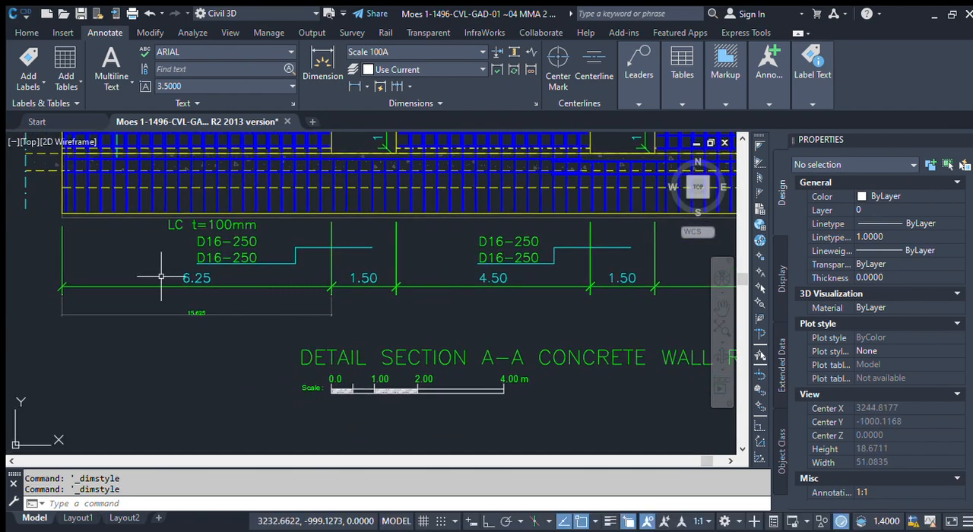
Step: Compare the new lower dimension with the existing 6.25 dimension and the chain beside it beneath the detail section
scroll(199, 270, up, 3)
scroll(296, 273, down, 1)
middle_drag(569, 275, 257, 282)
middle_drag(500, 308, 254, 315)
middle_drag(568, 326, 384, 338)
middle_drag(537, 320, 457, 320)
scroll(512, 300, up, 2)
scroll(514, 302, down, 10)
scroll(391, 322, up, 8)
scroll(404, 247, up, 2)
middle_drag(403, 247, 384, 360)
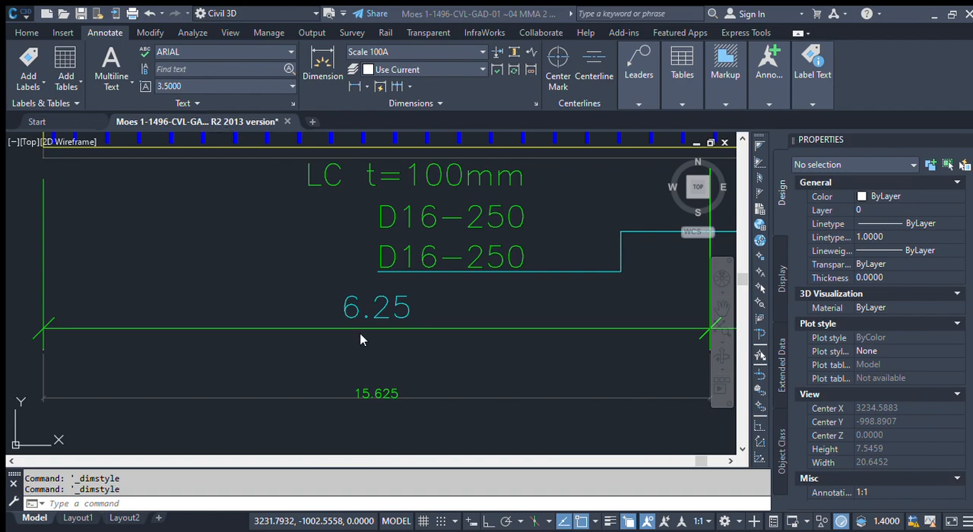
scroll(363, 337, down, 4)
scroll(362, 336, down, 3)
scroll(365, 342, up, 7)
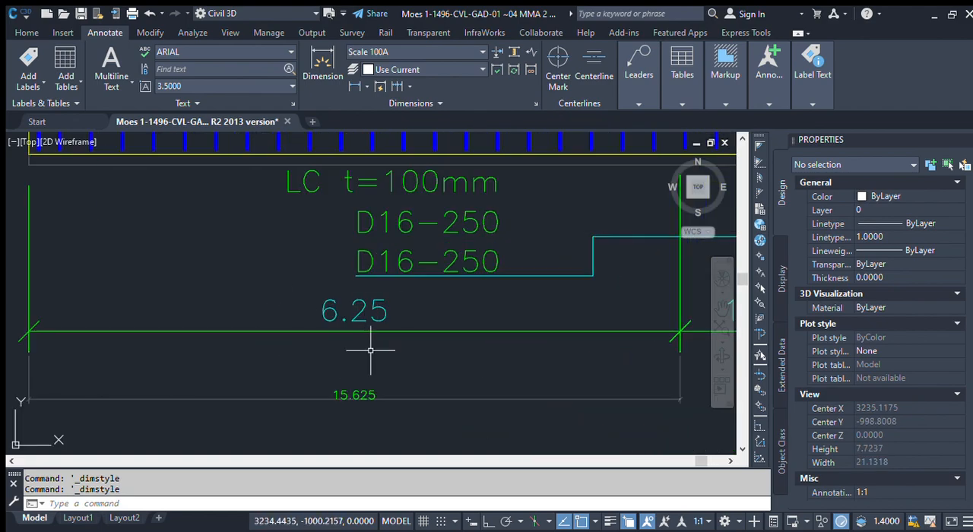
Step: Scale the entire copied sheet by a factor of 0.4 from the upper-left corner of its border
scroll(357, 342, down, 12)
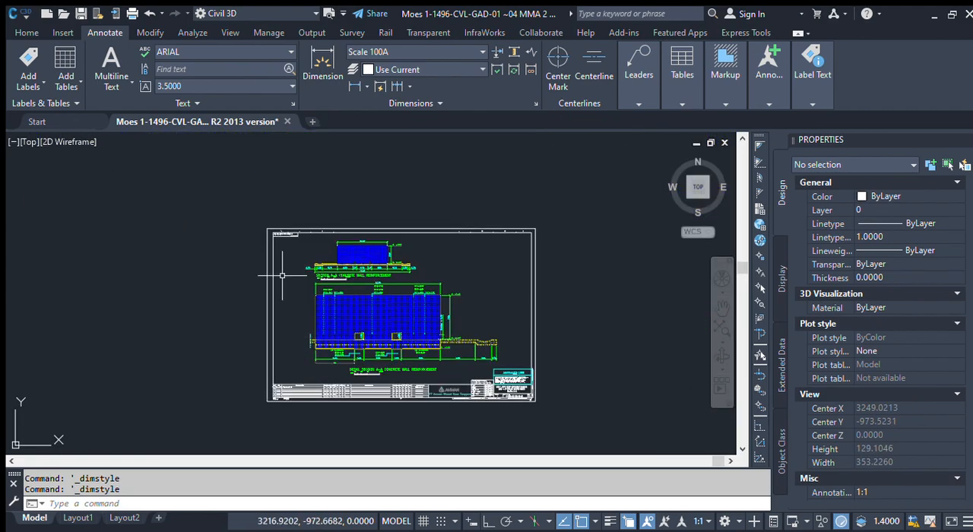
click(210, 177)
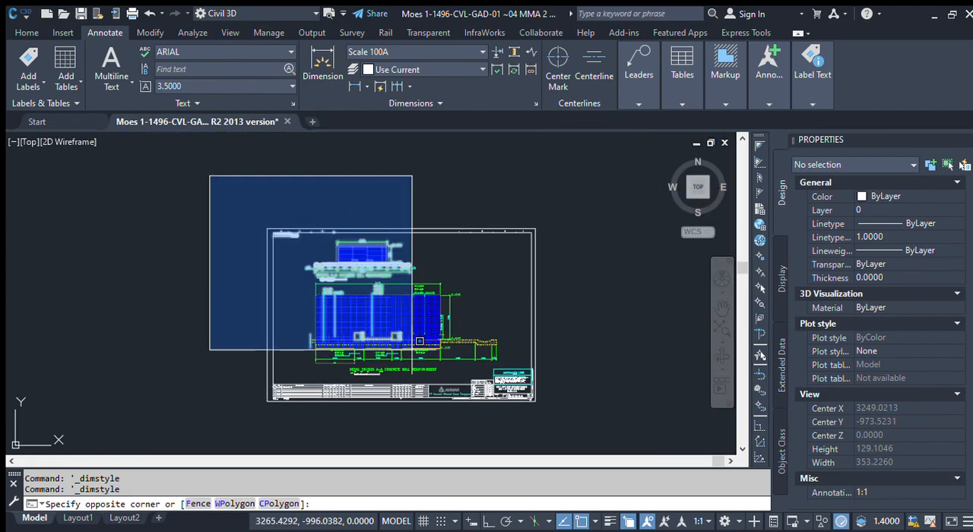
click(599, 420)
click(598, 419)
click(183, 161)
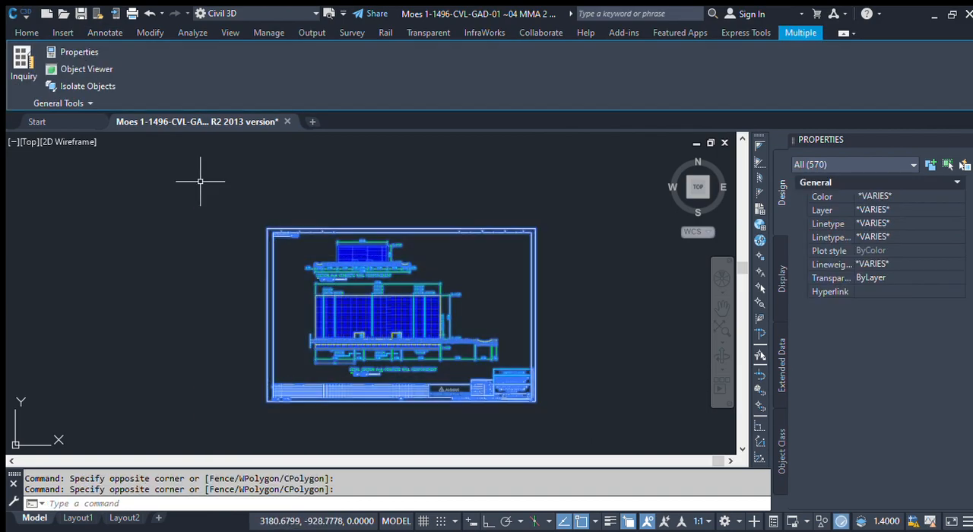
click(26, 33)
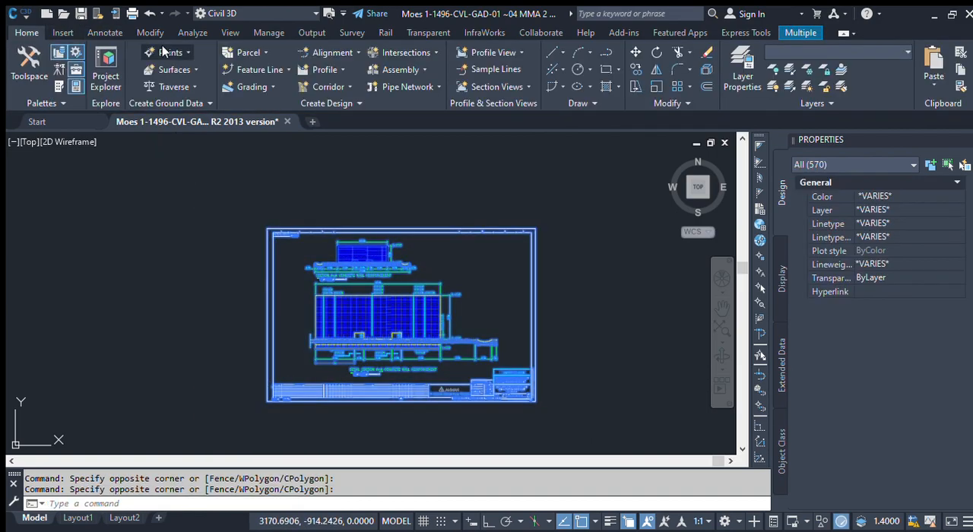
click(657, 87)
scroll(251, 269, up, 2)
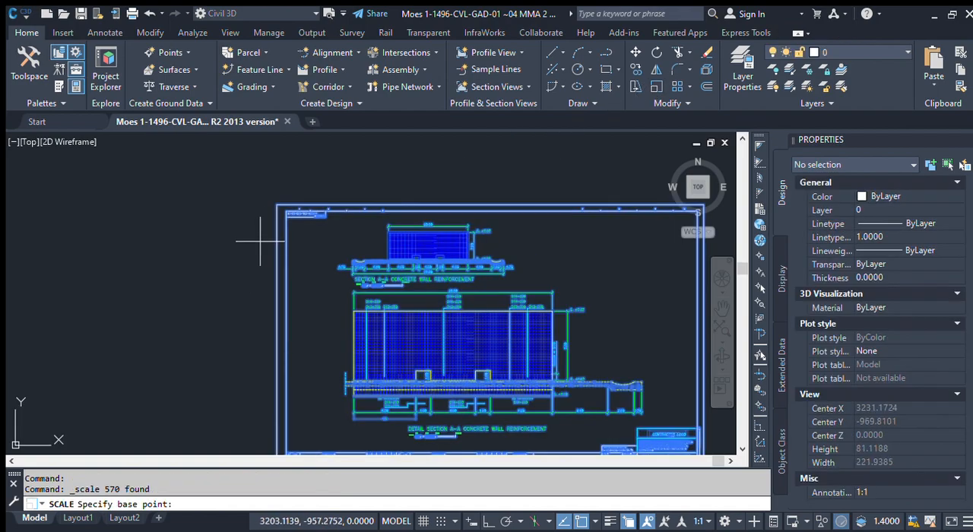
click(276, 204)
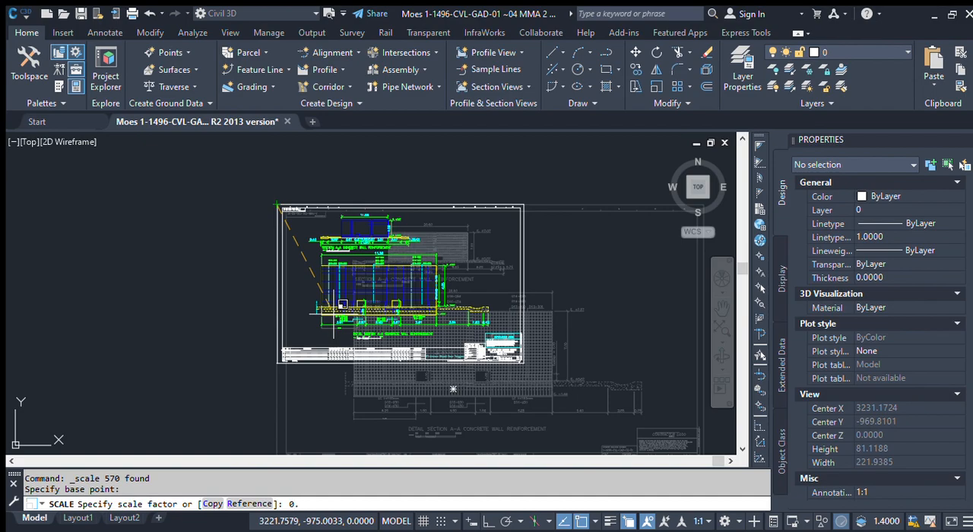
key(Return)
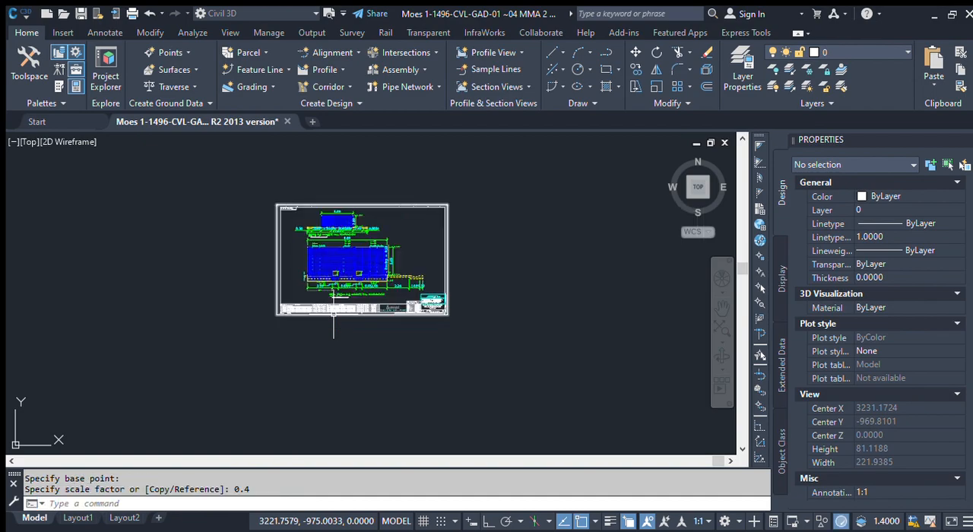
Step: Inspect the text, fit and primary units properties of the existing dimension directly above the new lower dimension
scroll(314, 270, up, 10)
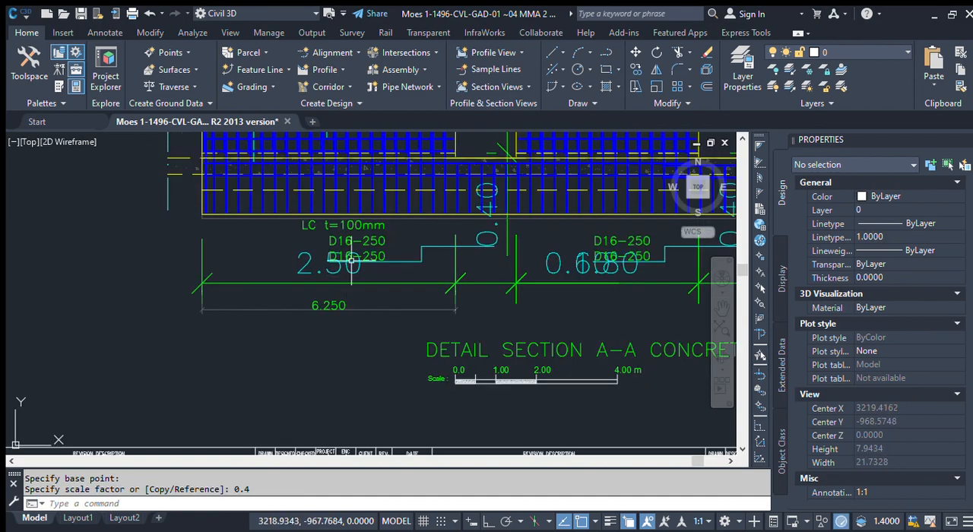
scroll(314, 270, up, 4)
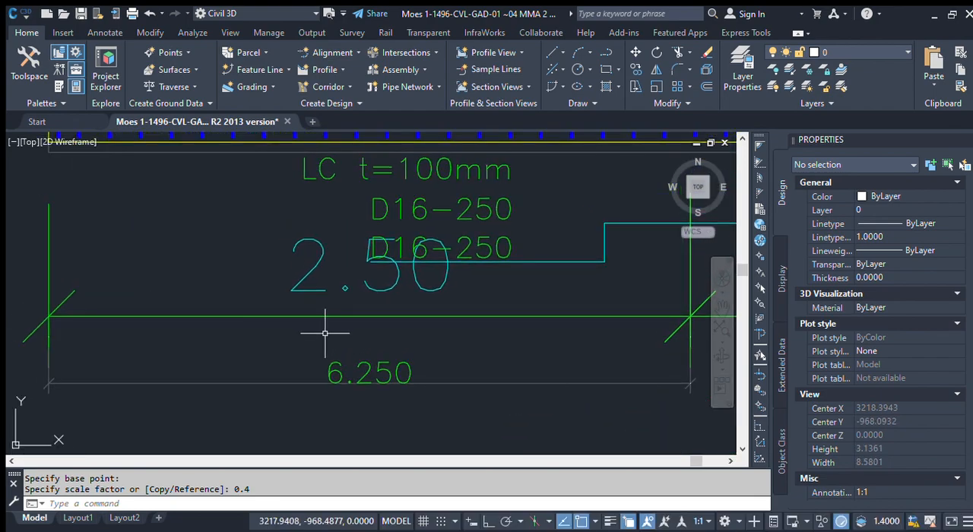
middle_drag(312, 291, 293, 316)
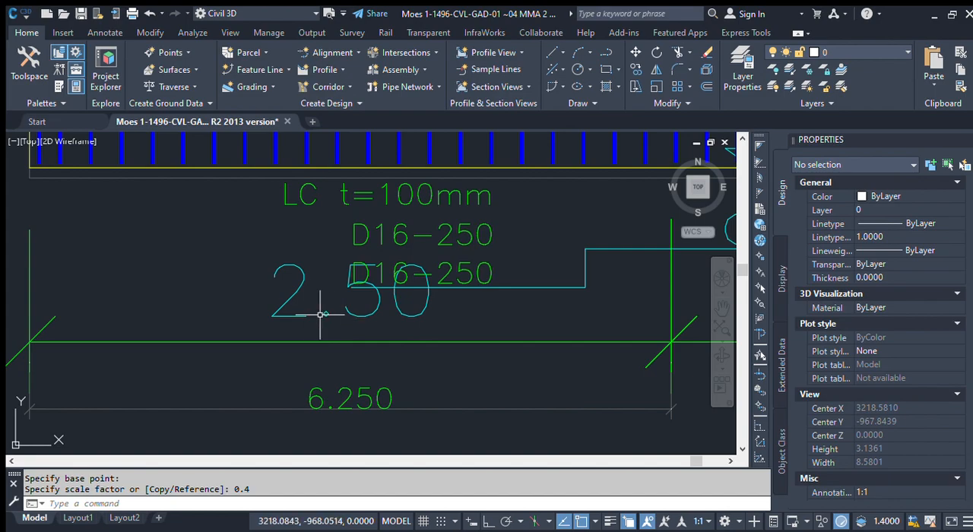
click(228, 307)
click(203, 350)
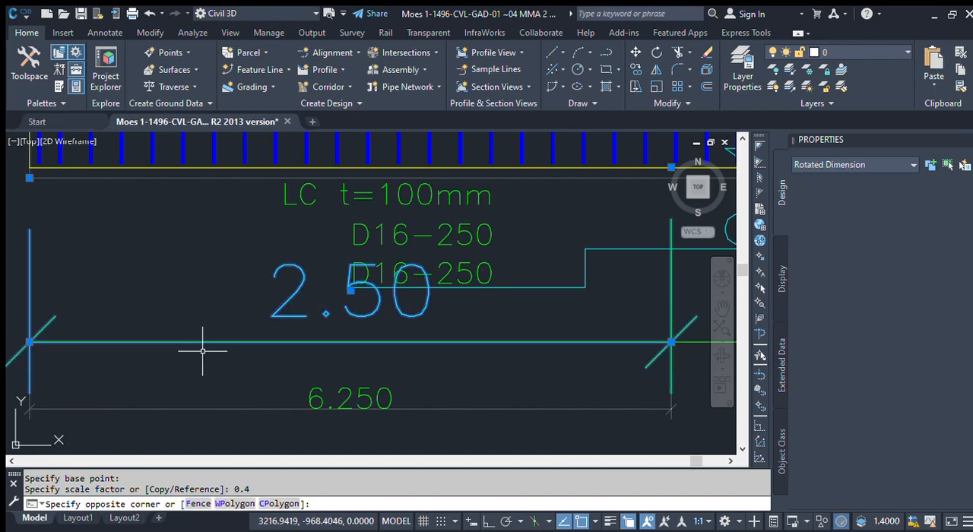
scroll(882, 370, down, 10)
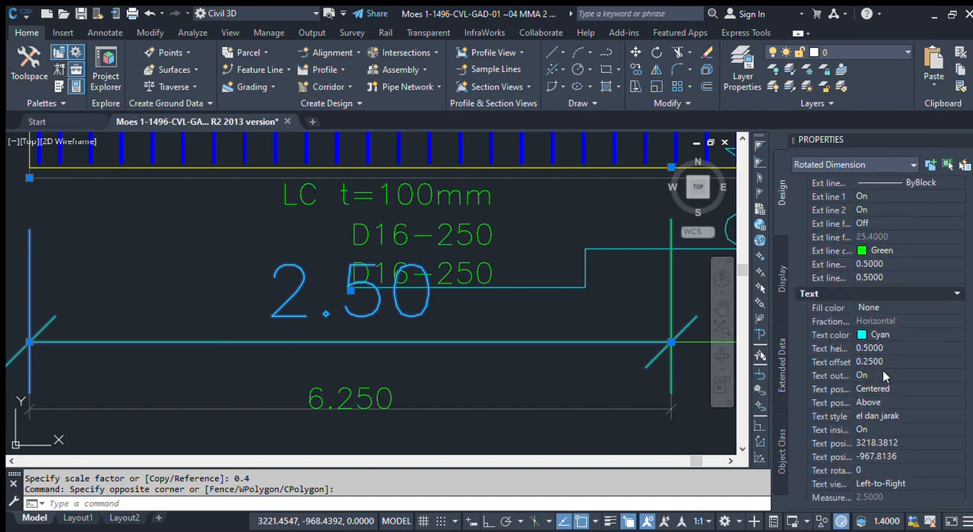
scroll(880, 400, down, 8)
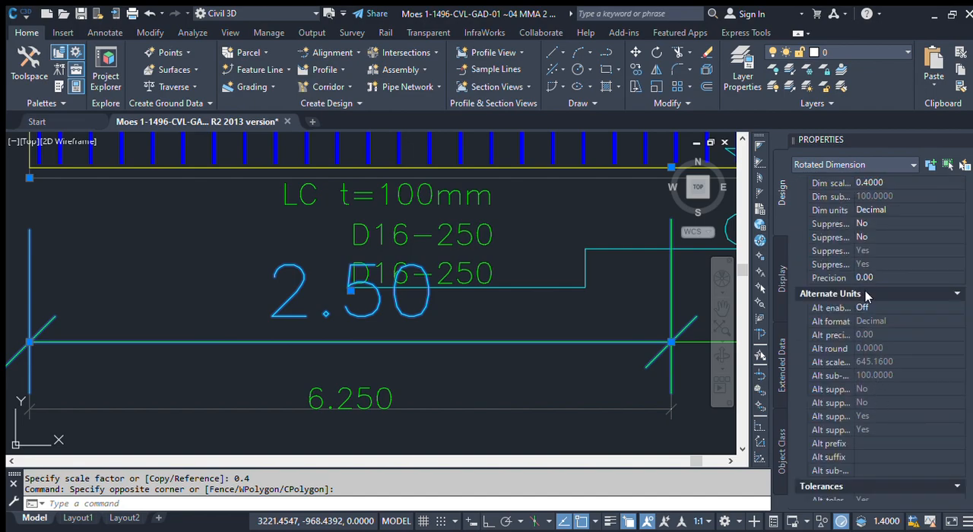
scroll(866, 304, up, 4)
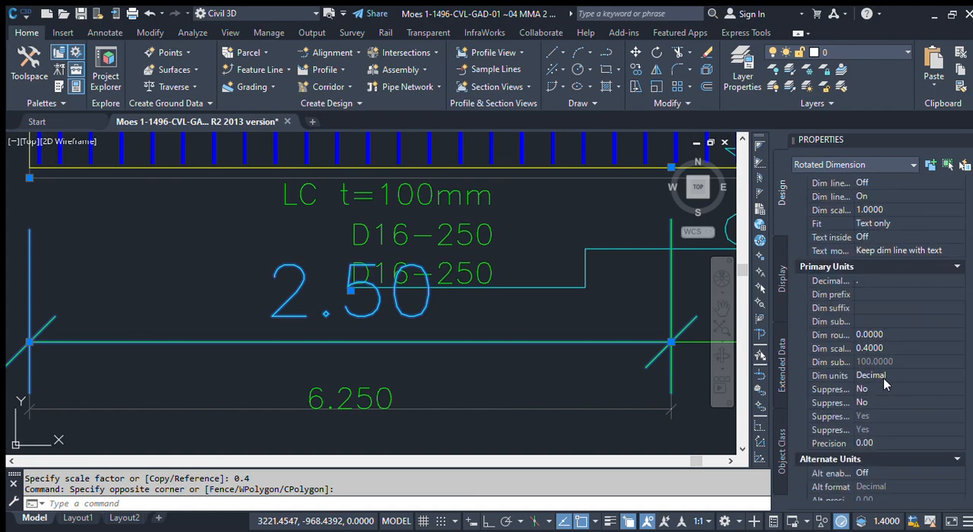
scroll(877, 365, down, 6)
scroll(877, 360, down, 4)
scroll(876, 361, up, 10)
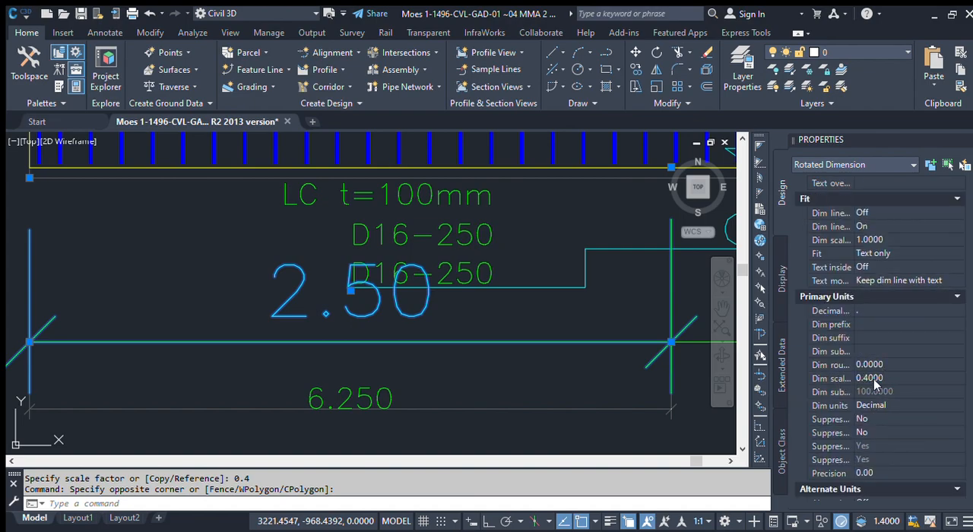
Step: Try a linear scale factor of 1 on the selected existing dimension and restore the factor to 0.4
click(882, 376)
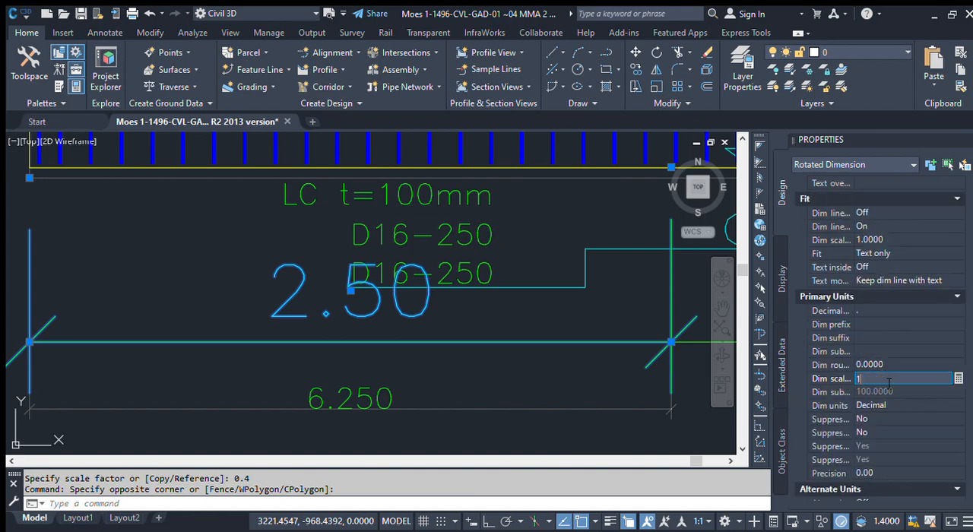
text(1)
key(Return)
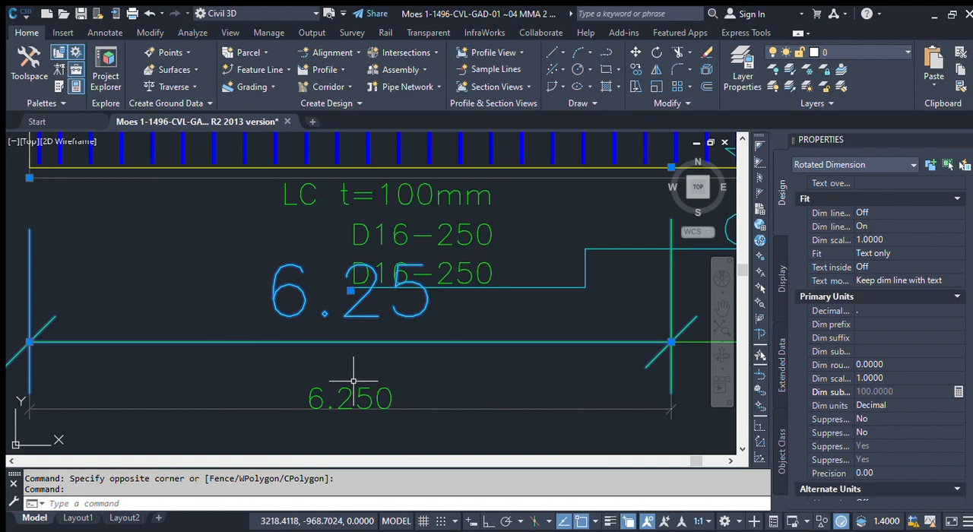
click(874, 384)
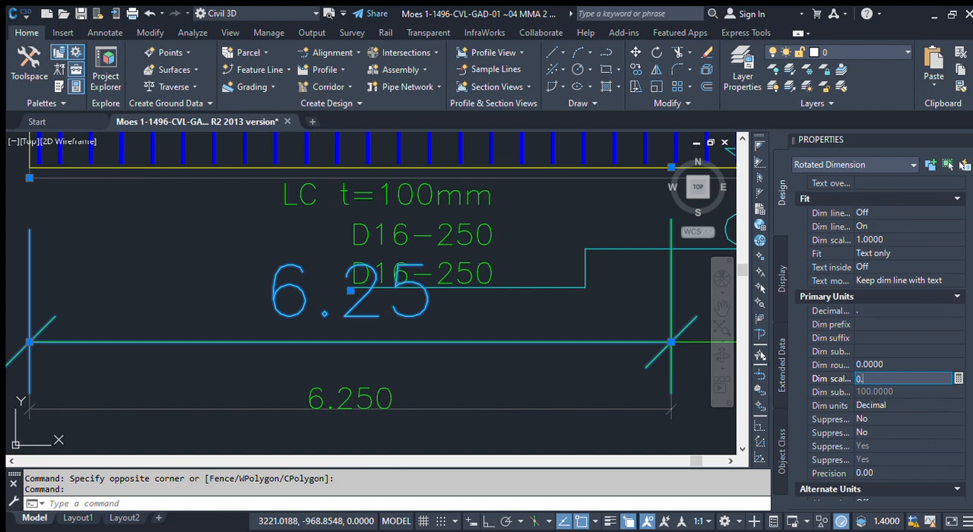
key(Return)
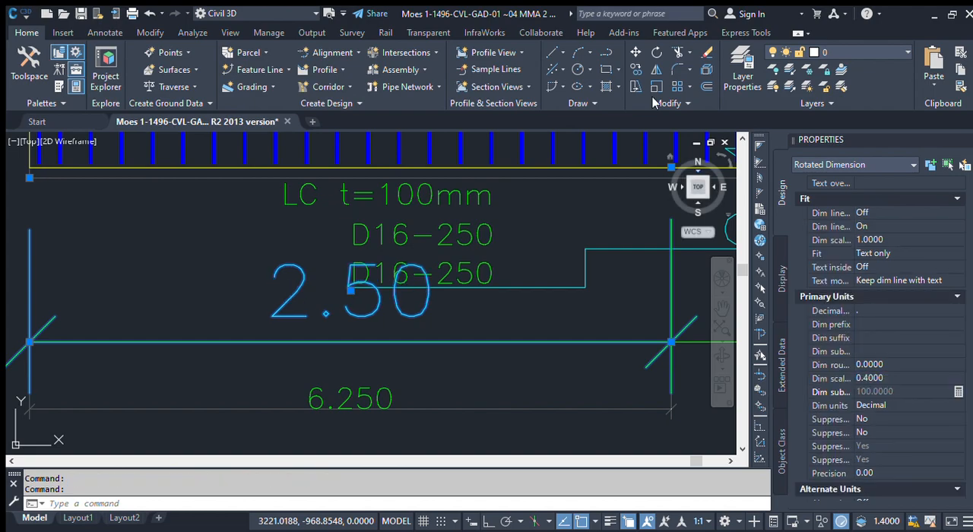
Step: Examine the existing dimensions across both wall reinforcement sections of the scaled sheet, with the dimension deselected
scroll(325, 296, down, 5)
scroll(252, 223, down, 2)
middle_drag(358, 250, 358, 296)
scroll(425, 295, up, 1)
middle_drag(472, 285, 506, 402)
scroll(357, 160, up, 2)
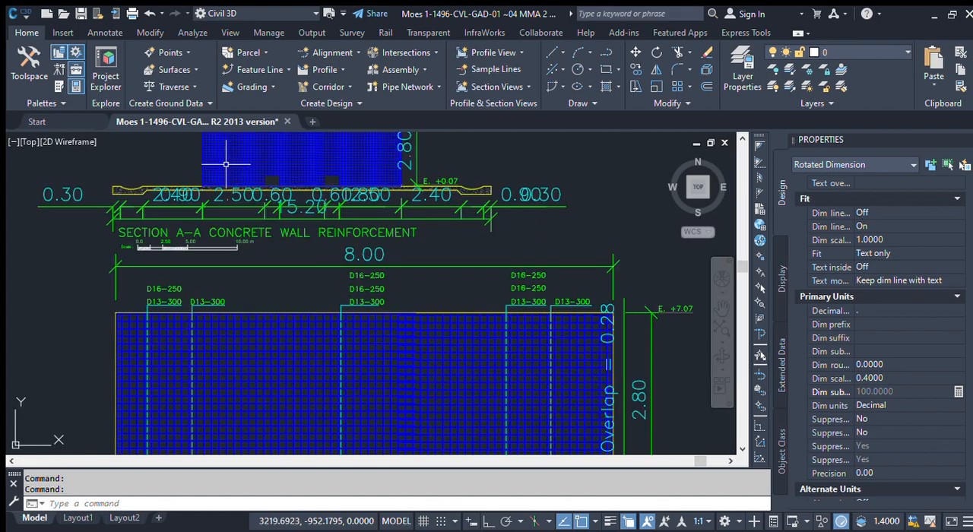
scroll(304, 287, down, 4)
scroll(266, 242, up, 2)
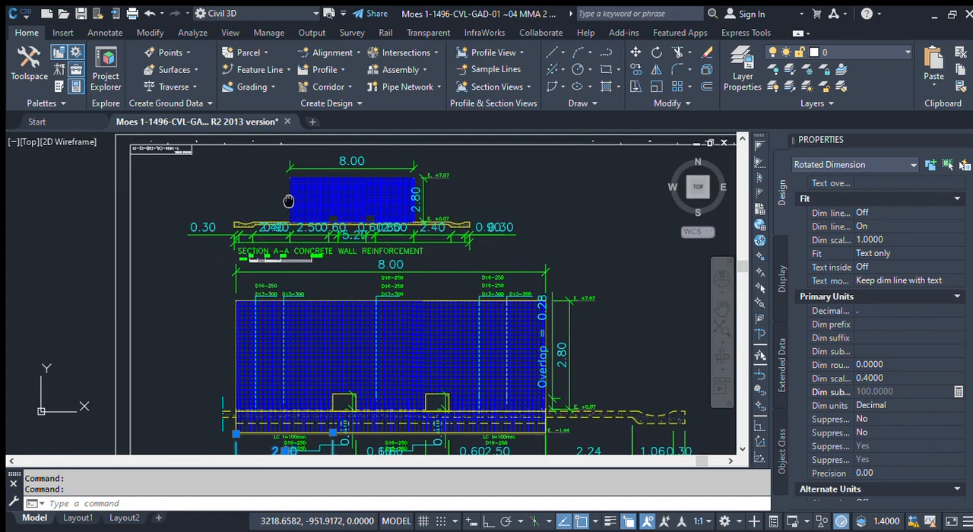
scroll(316, 231, down, 2)
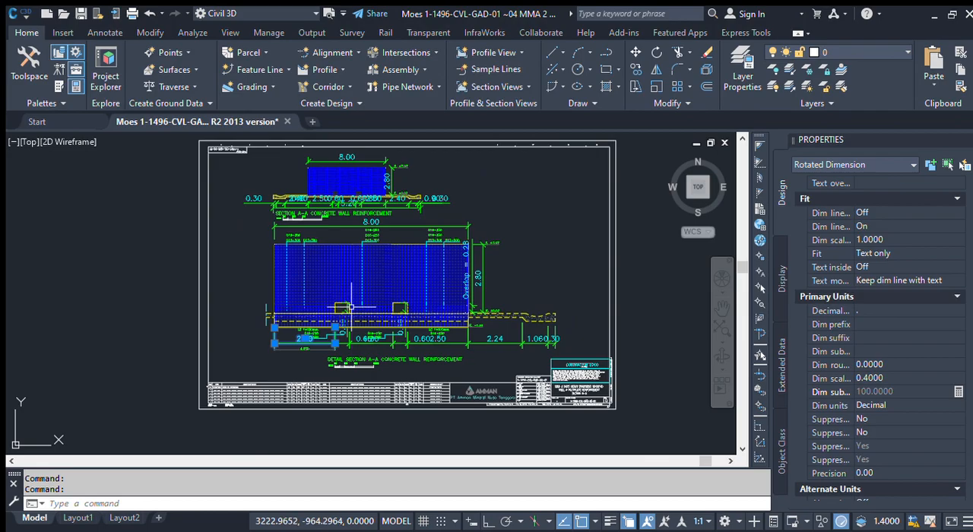
scroll(342, 344, up, 3)
scroll(258, 345, up, 2)
scroll(259, 344, down, 2)
key(Escape)
scroll(270, 345, up, 1)
scroll(274, 346, down, 1)
scroll(273, 346, down, 3)
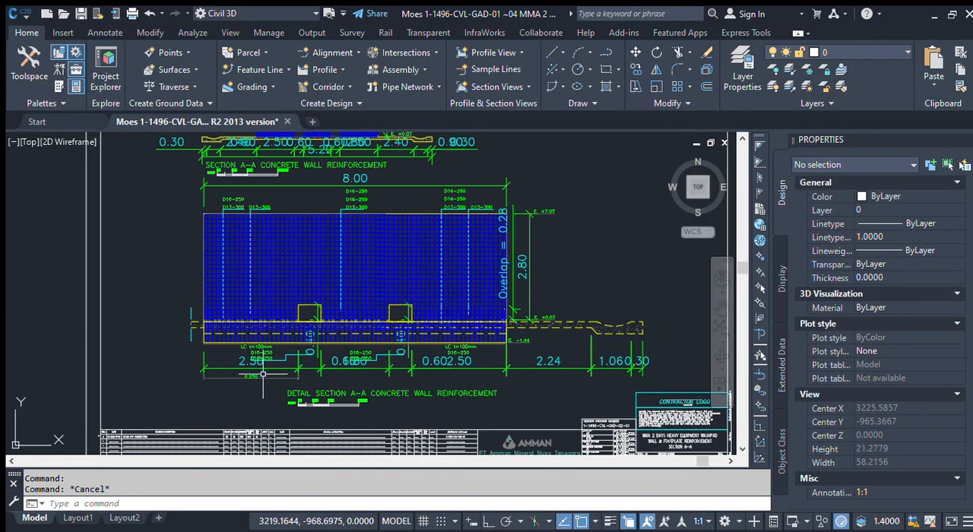
click(170, 145)
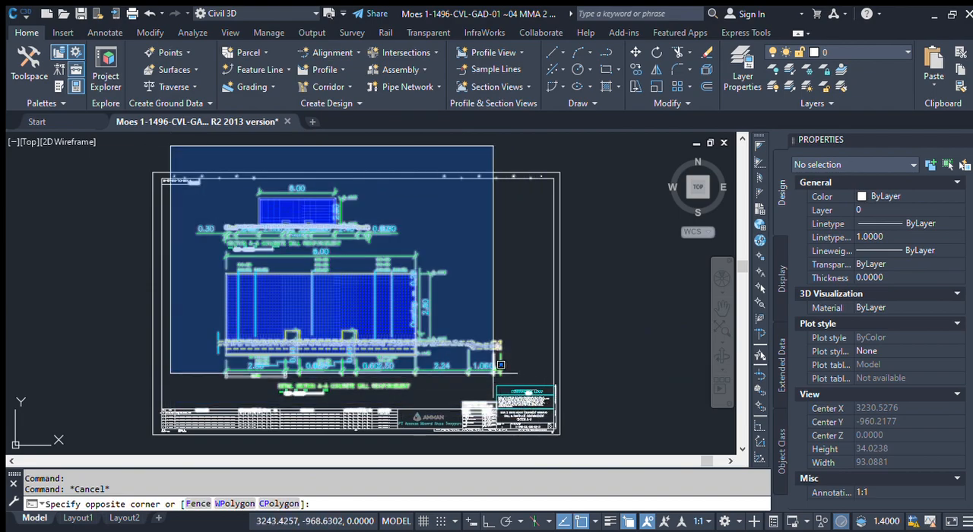
key(Escape)
Step: Check the dimension style and general properties of the existing dimension directly above the new lower one
scroll(244, 378, up, 6)
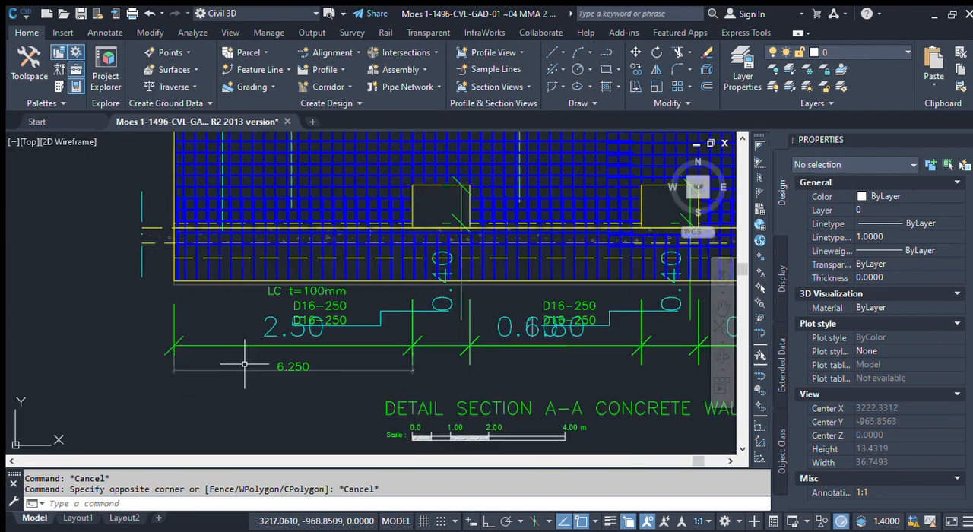
click(245, 357)
click(221, 310)
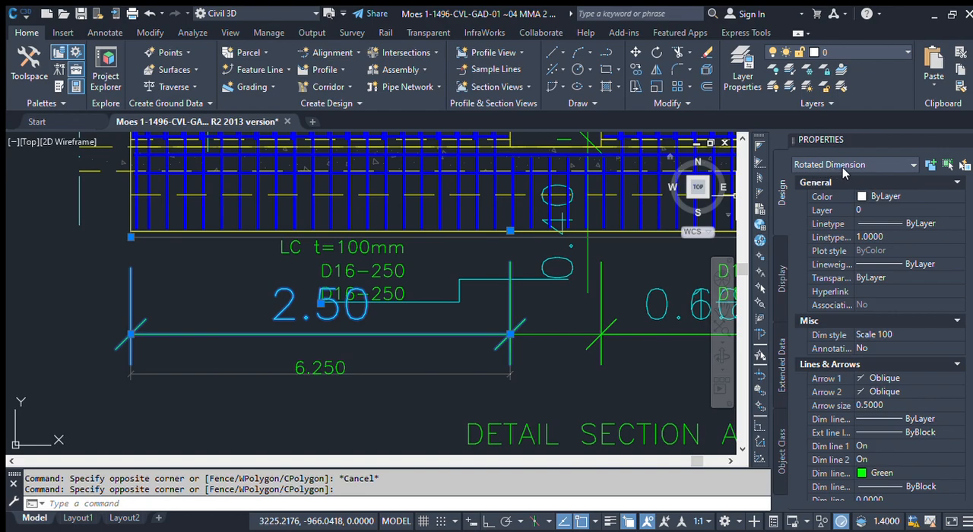
scroll(465, 295, down, 2)
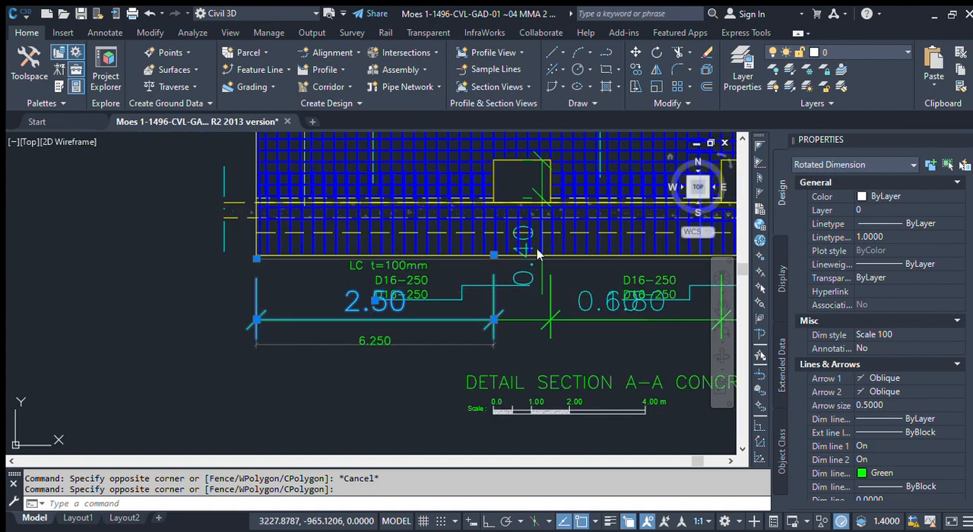
Step: Select the whole sheet, filter its properties to rotated dimensions for review, and clear the selection
scroll(330, 304, down, 6)
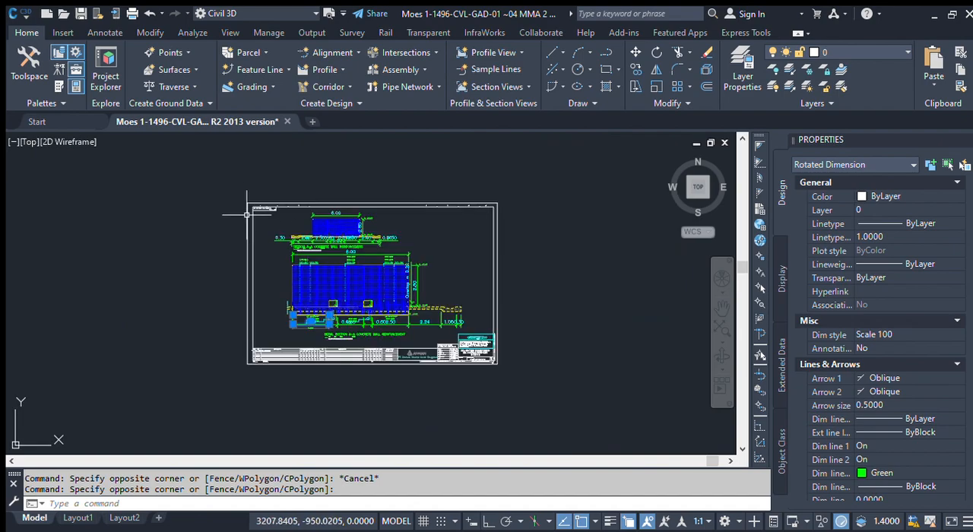
click(218, 177)
click(591, 428)
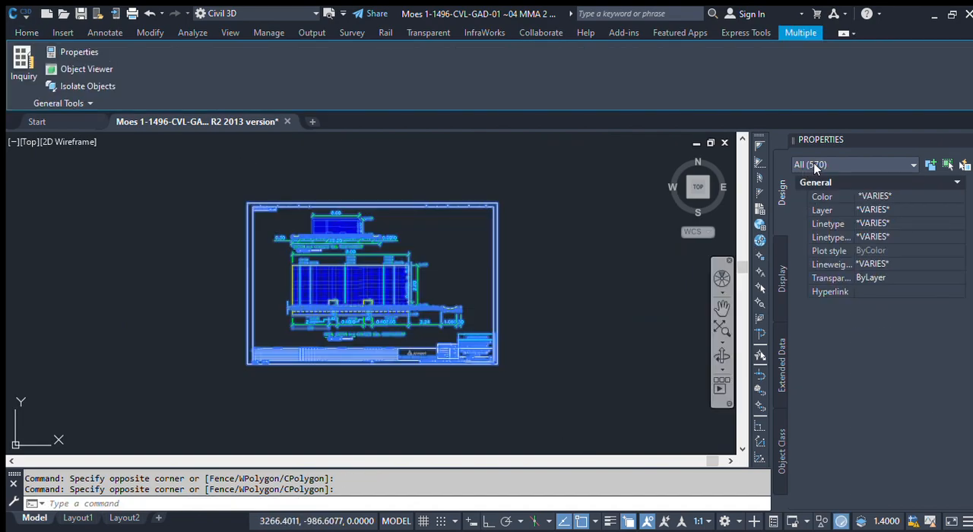
click(847, 227)
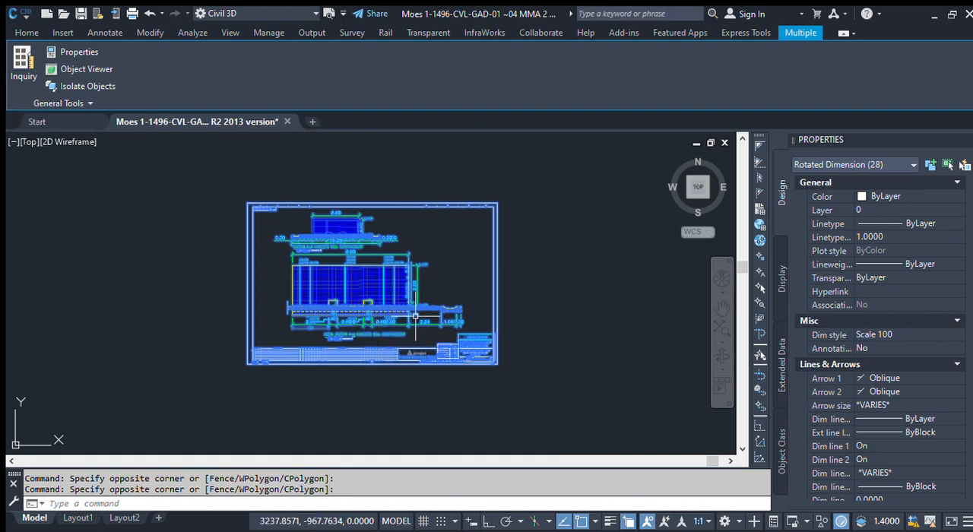
key(Escape)
Step: Place a trial horizontal linear dimension about 3.42 wide below the detail section's lower dimensions and check its object type
scroll(370, 344, up, 2)
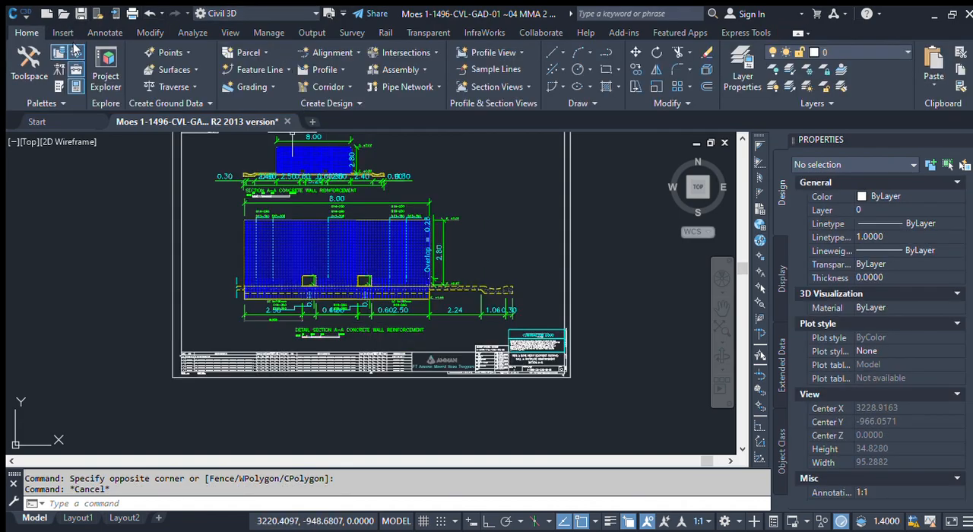
click(101, 32)
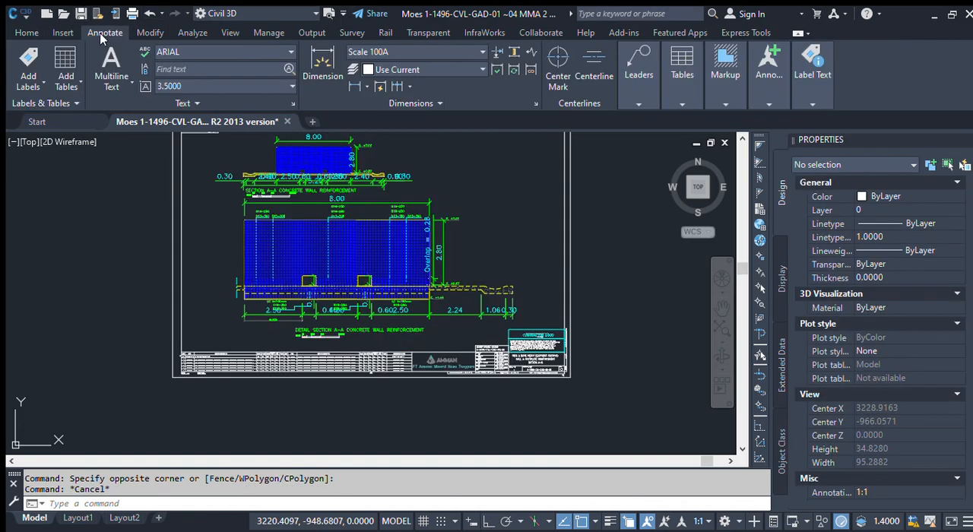
click(354, 86)
scroll(288, 330, up, 5)
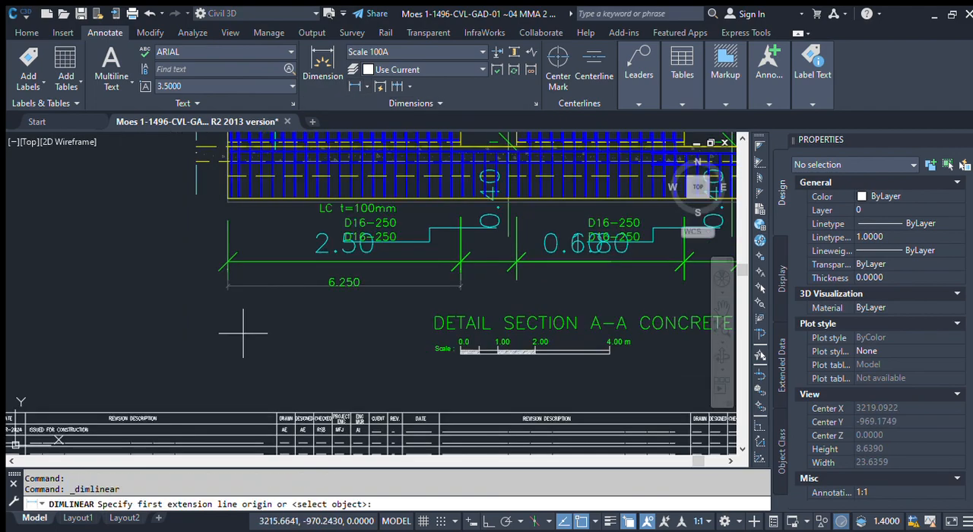
click(353, 332)
click(304, 351)
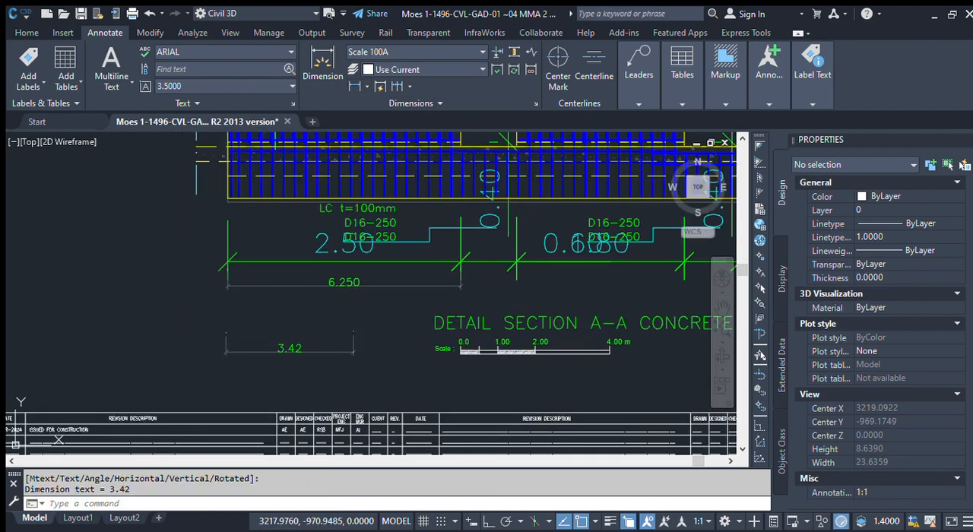
click(303, 332)
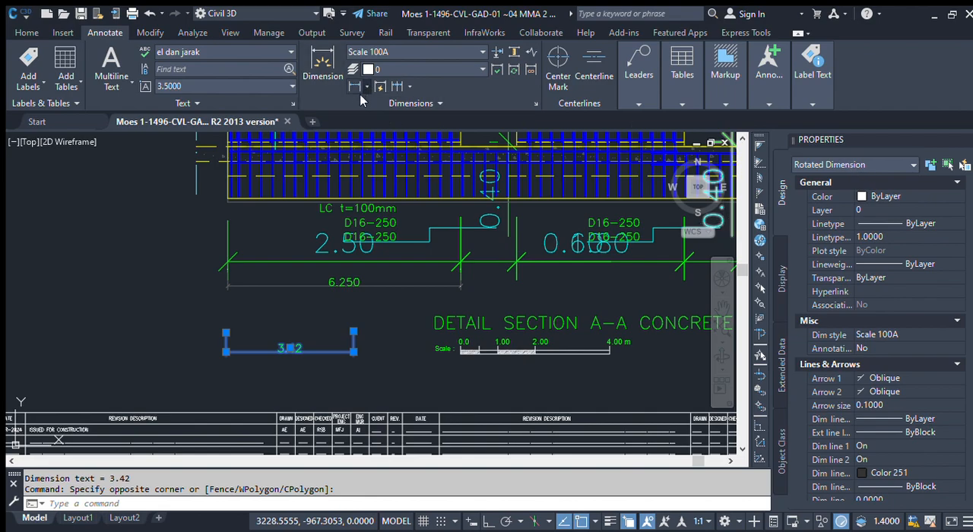
Step: Place a trial aligned dimension about 1.53 long in the empty area beside the detail section and check its object type
click(370, 146)
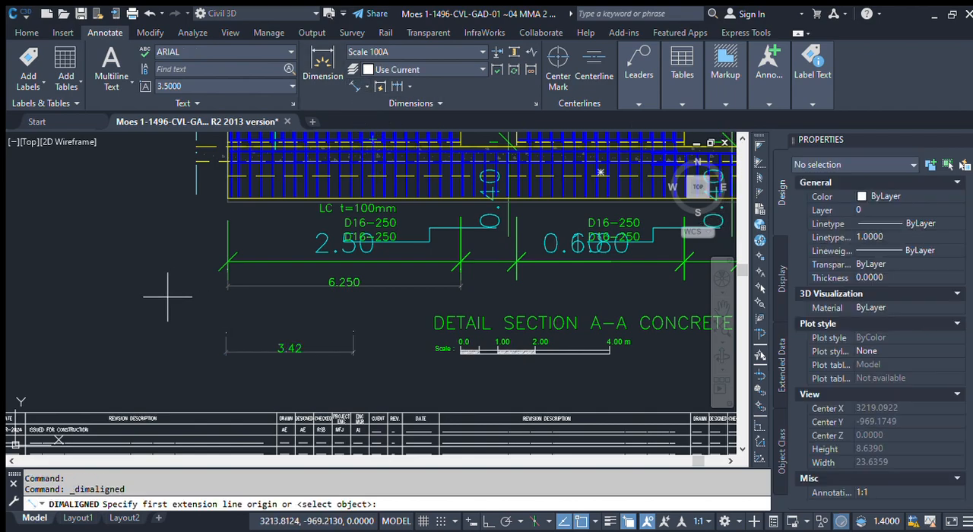
click(76, 304)
click(134, 307)
click(145, 286)
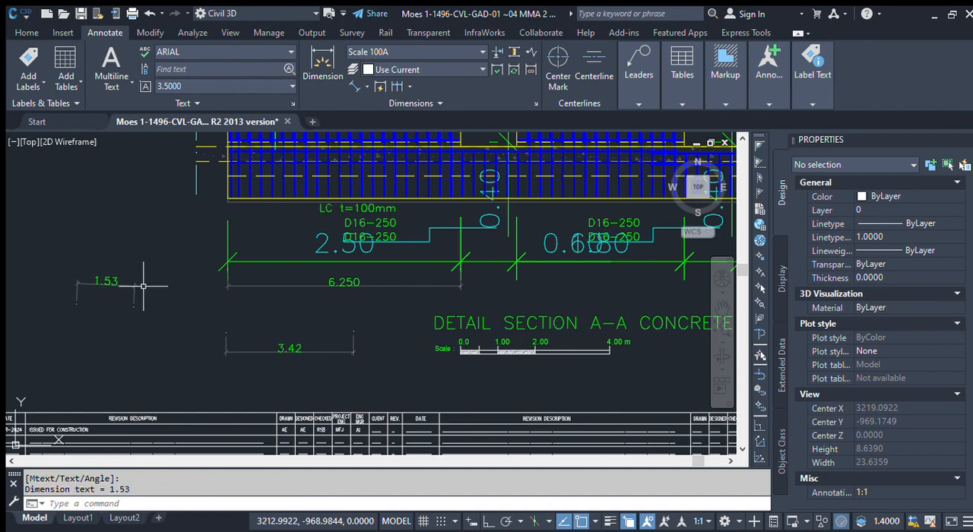
click(140, 291)
click(127, 300)
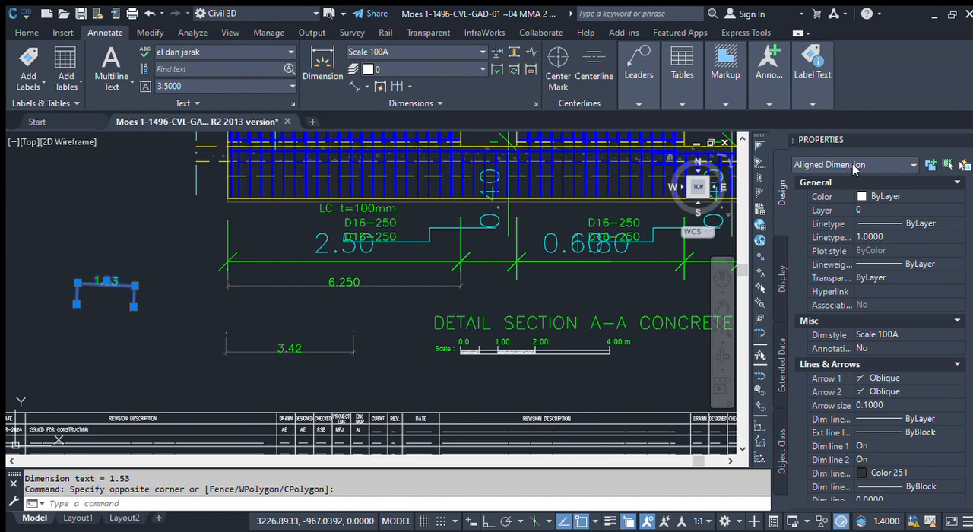
key(Escape)
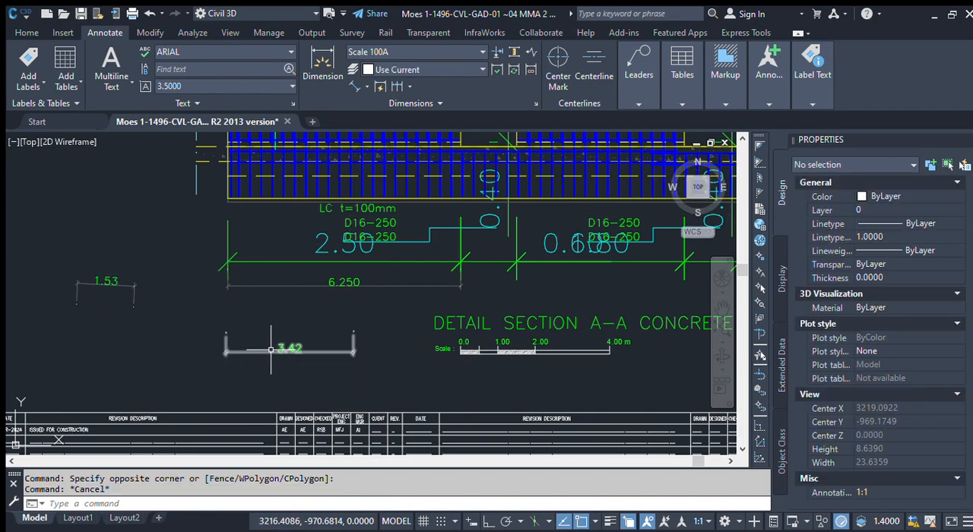
Step: Erase the trial aligned dimension beside the detail section
click(144, 325)
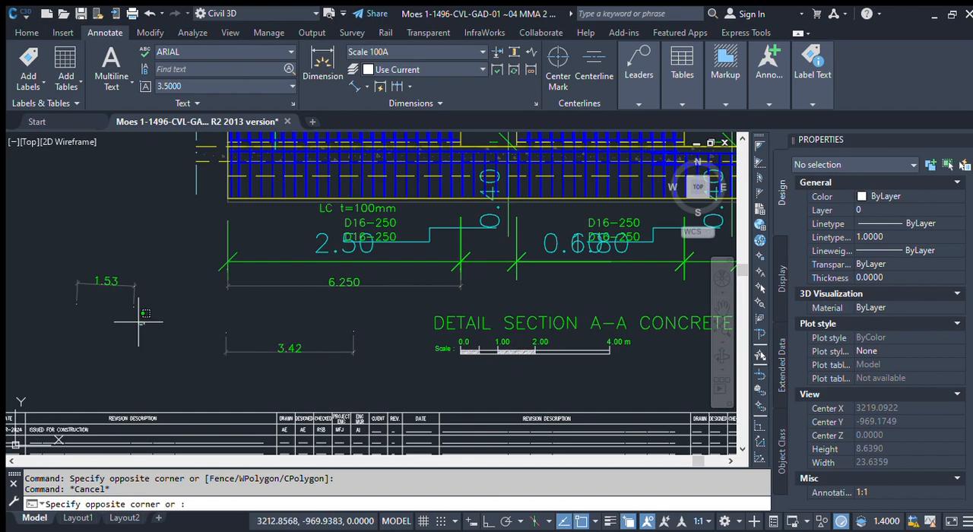
click(34, 258)
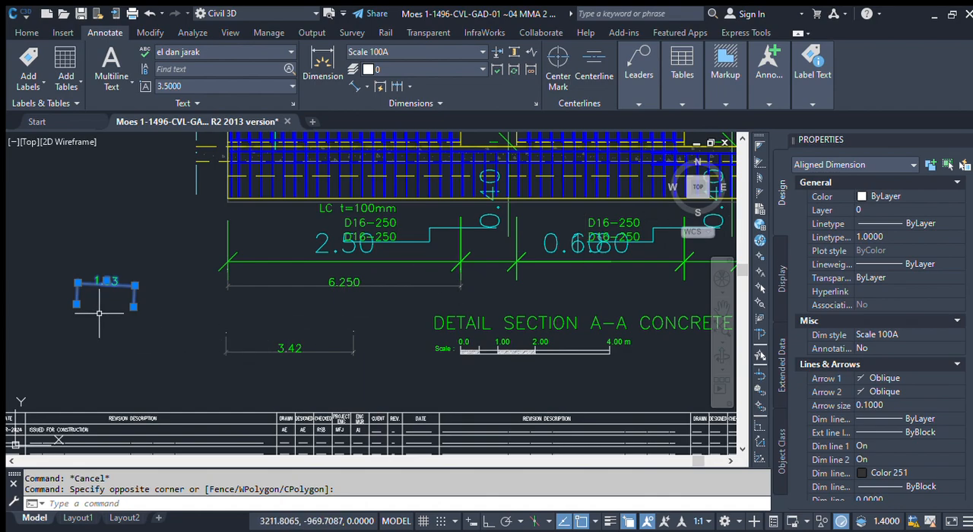
key(Delete)
Step: Examine the existing dimensions along the base of the upper section and across the detail section of the scaled sheet
scroll(274, 336, down, 6)
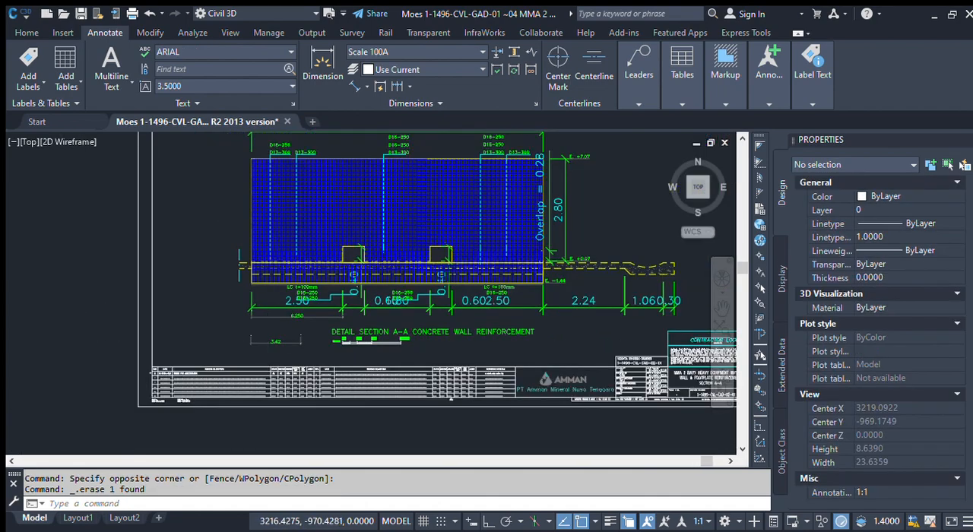
scroll(341, 247, up, 6)
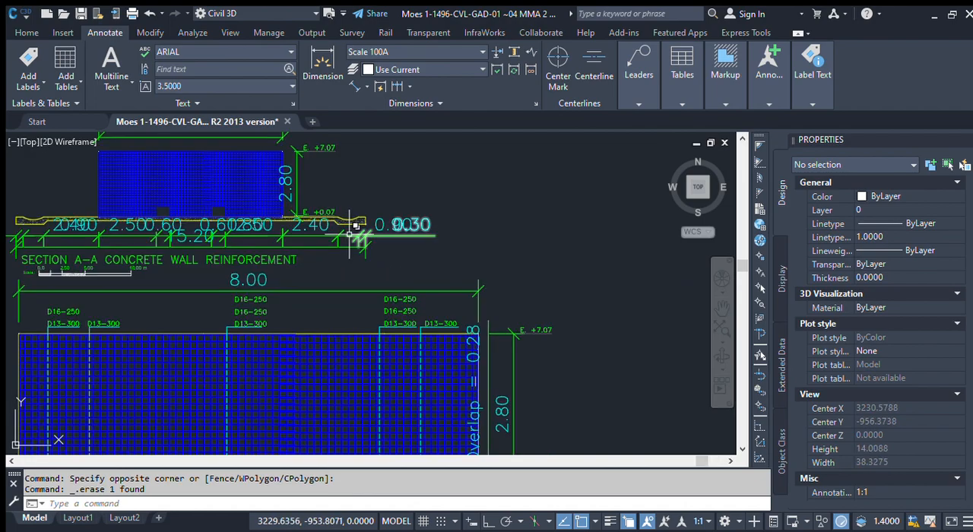
scroll(354, 232, up, 6)
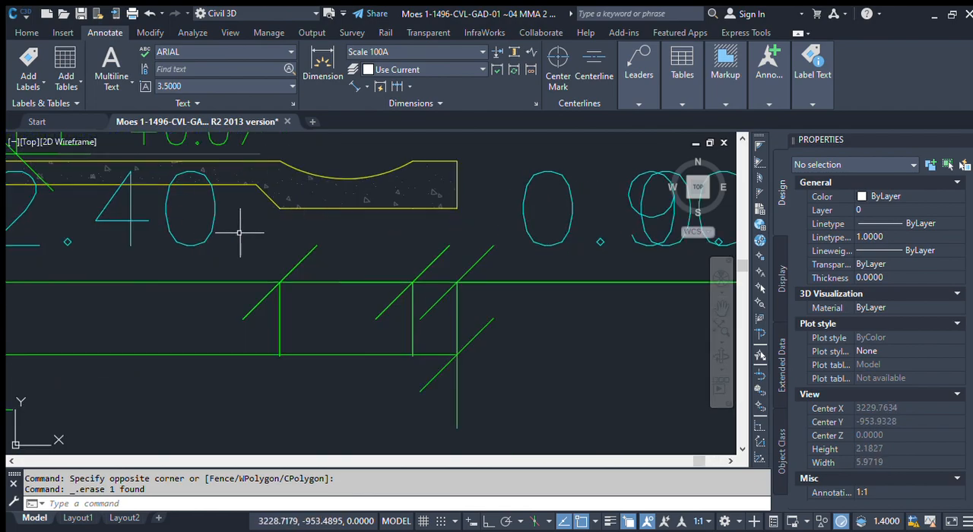
scroll(321, 211, down, 6)
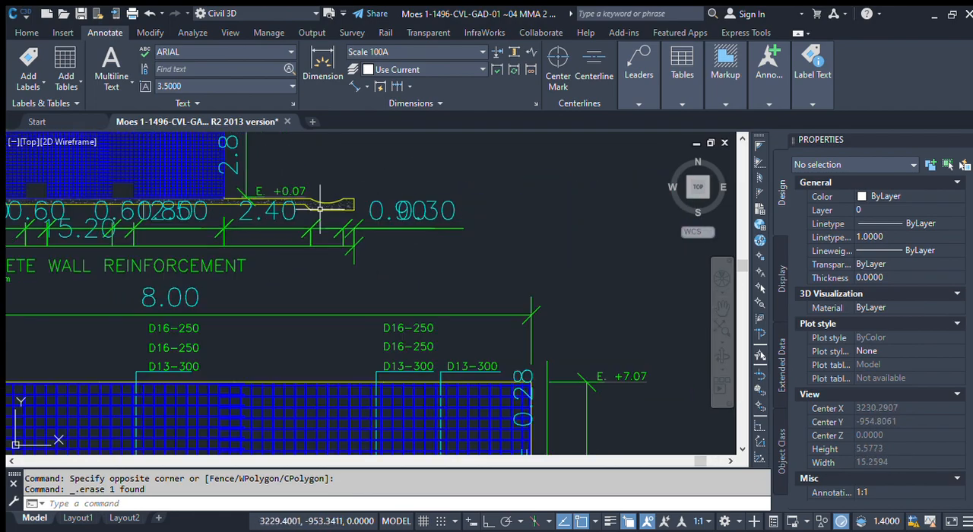
middle_drag(293, 250, 345, 253)
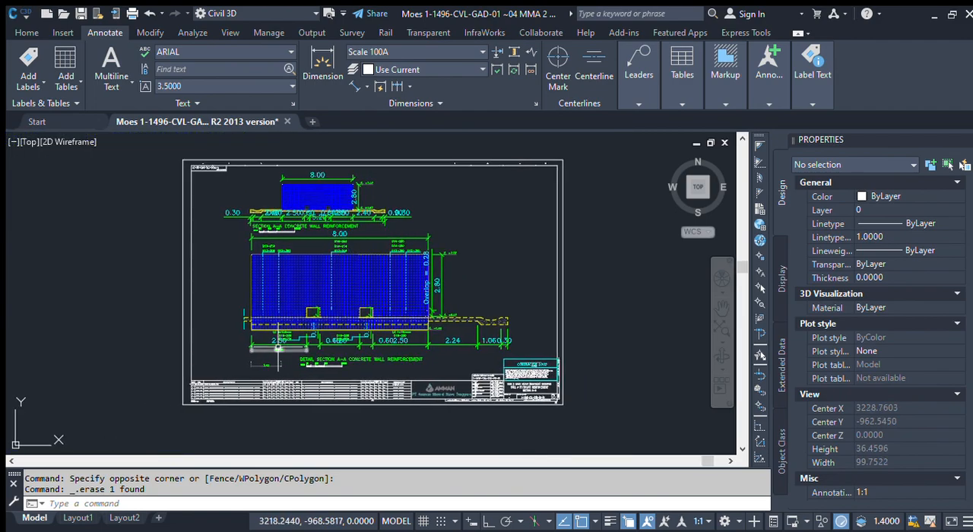
scroll(279, 361, up, 2)
scroll(278, 365, up, 2)
scroll(243, 308, down, 4)
scroll(210, 219, down, 4)
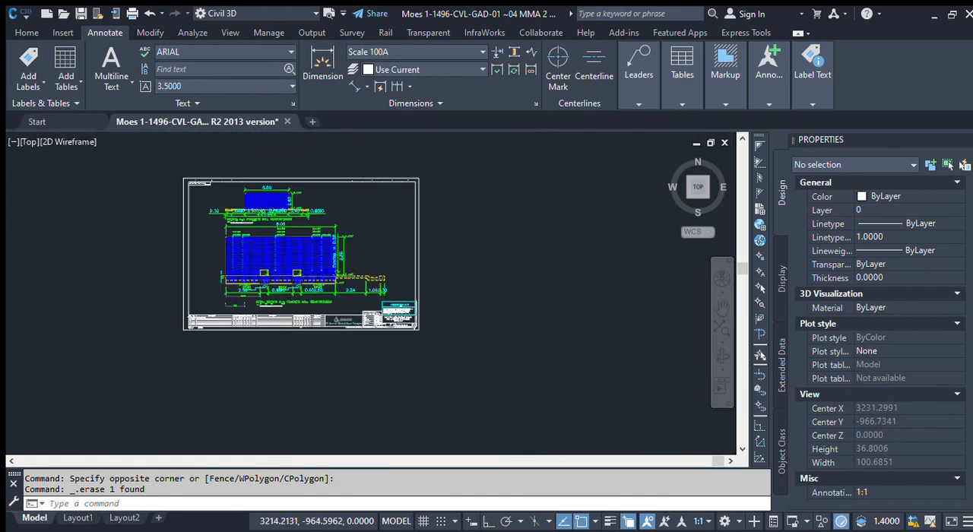
Step: Select the whole scaled sheet, filter to its rotated dimensions, and assign them the Scale 100A dimension style
click(173, 163)
click(439, 373)
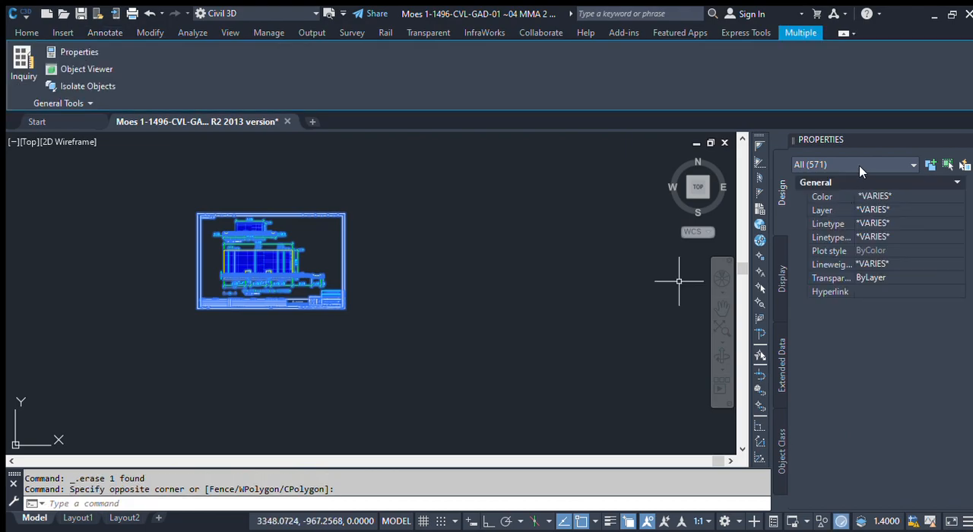
click(871, 233)
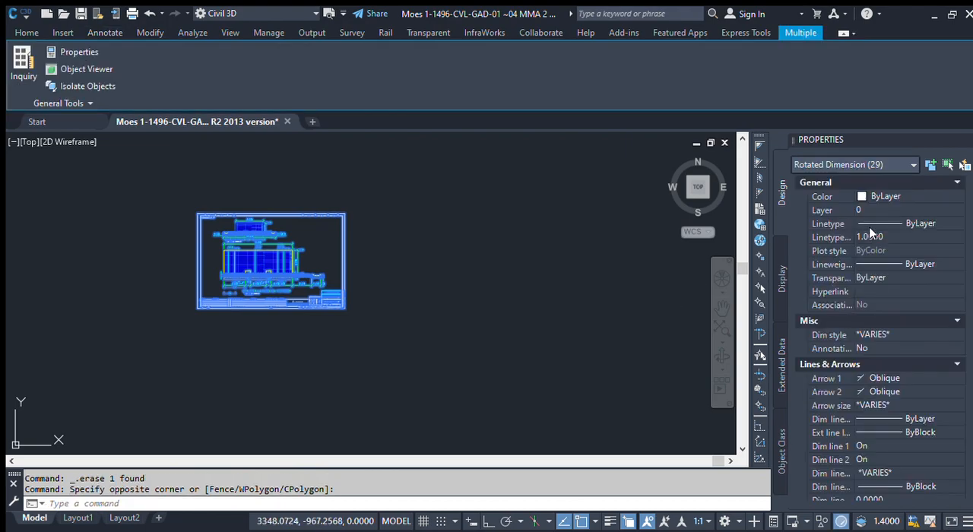
scroll(209, 256, up, 4)
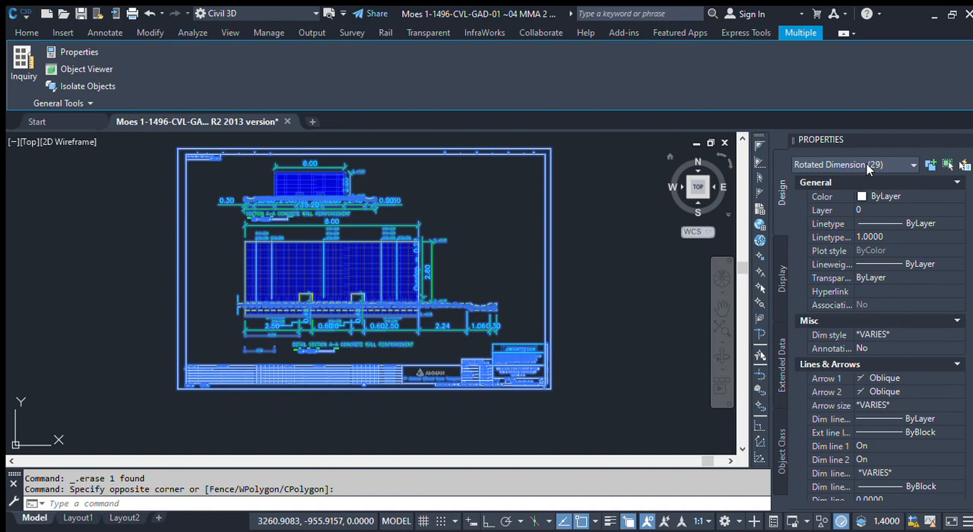
click(867, 337)
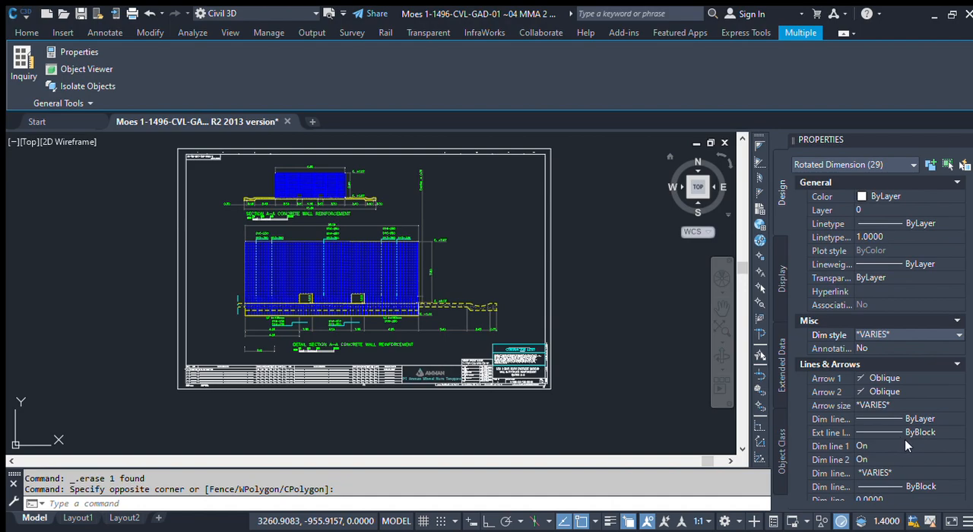
click(904, 439)
scroll(448, 333, up, 6)
middle_drag(347, 336, 417, 320)
scroll(417, 320, down, 5)
key(Escape)
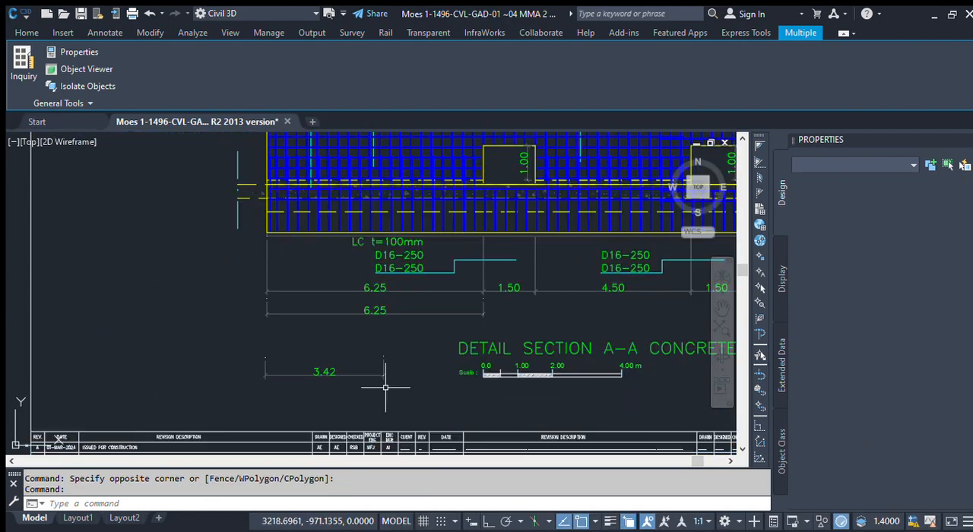
Step: Erase the two trial linear dimensions below the detail section's dimension row
click(384, 385)
click(345, 309)
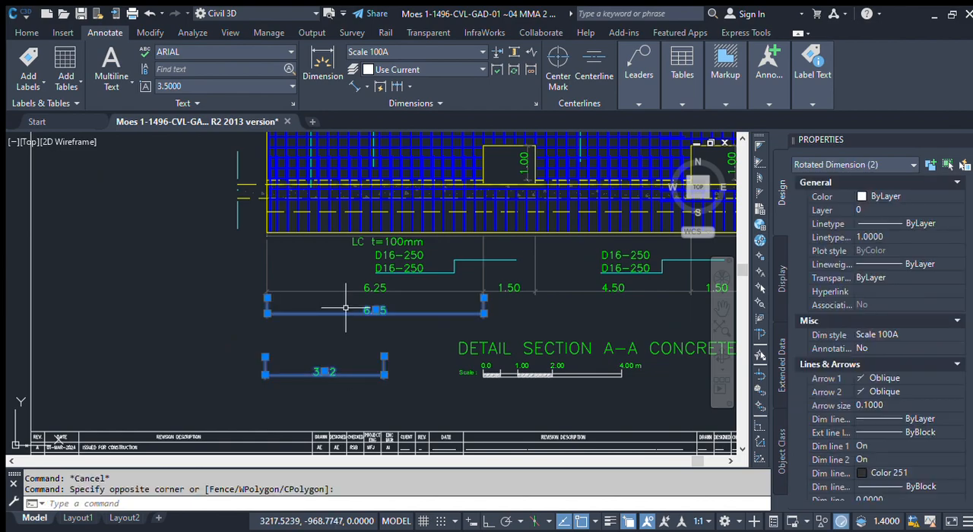
key(Delete)
Step: Check the second opening's width in the detail section with a temporary linear dimension, then cancel it
scroll(405, 320, down, 2)
middle_drag(484, 306, 289, 307)
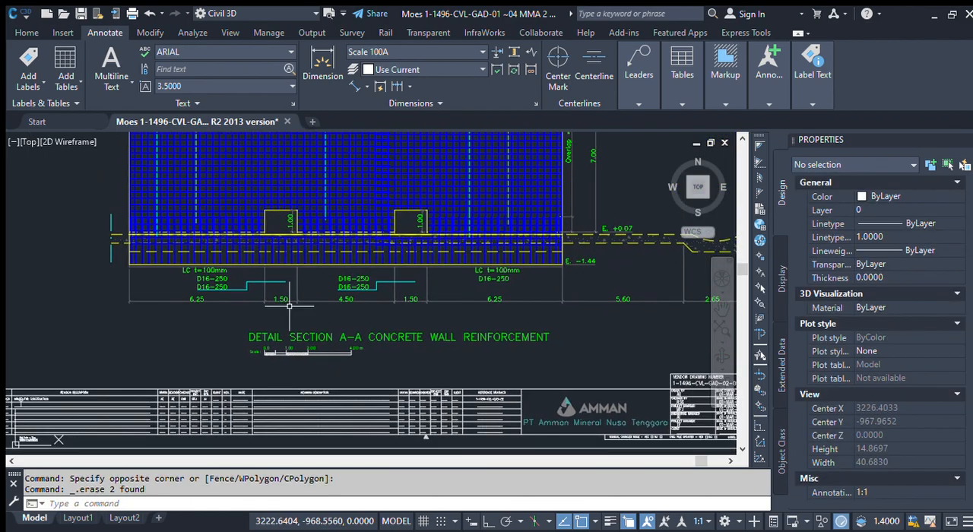
scroll(466, 307, up, 2)
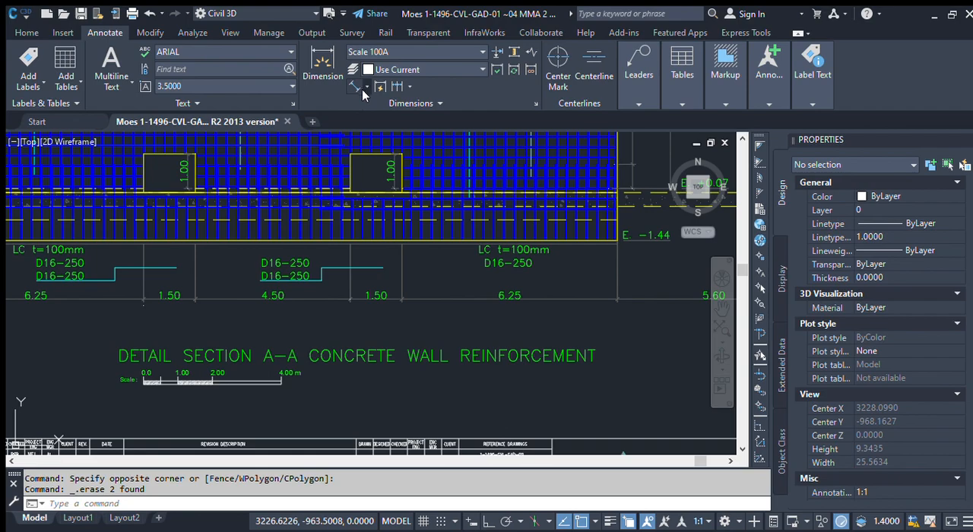
click(355, 86)
scroll(358, 308, up, 4)
middle_drag(383, 301, 394, 361)
click(347, 261)
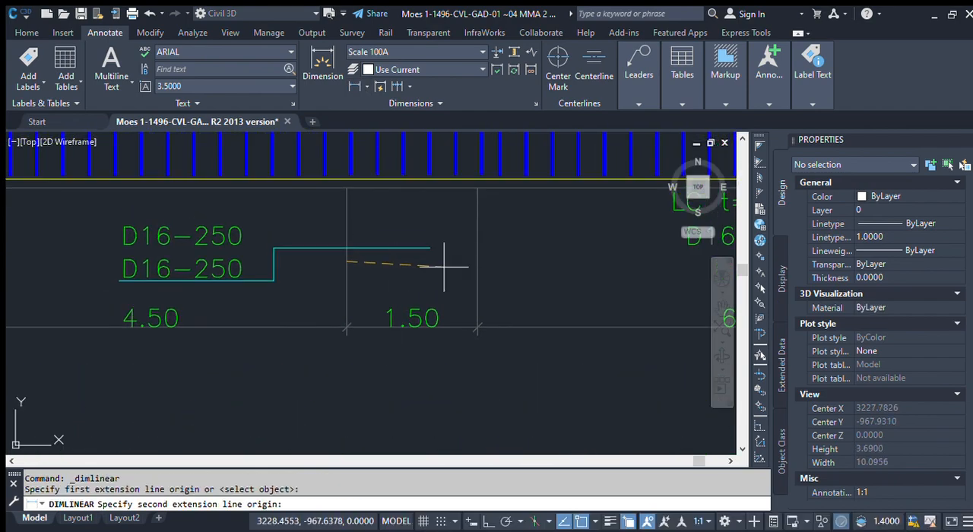
click(478, 259)
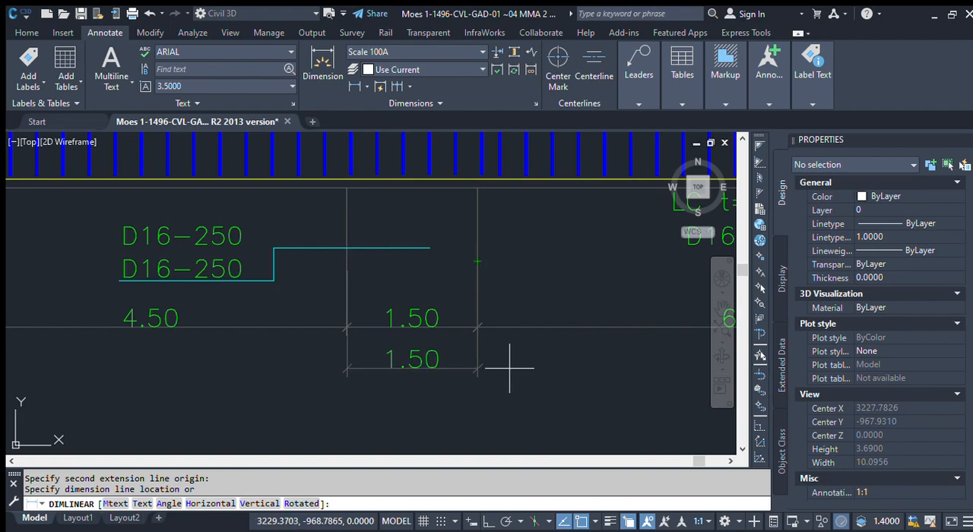
scroll(492, 362, down, 5)
key(Escape)
Step: Check the slab length beside the wall, up to the start of its thickened end, with a temporary linear dimension
scroll(495, 322, up, 3)
key(Return)
click(516, 327)
scroll(524, 322, down, 5)
scroll(585, 316, up, 3)
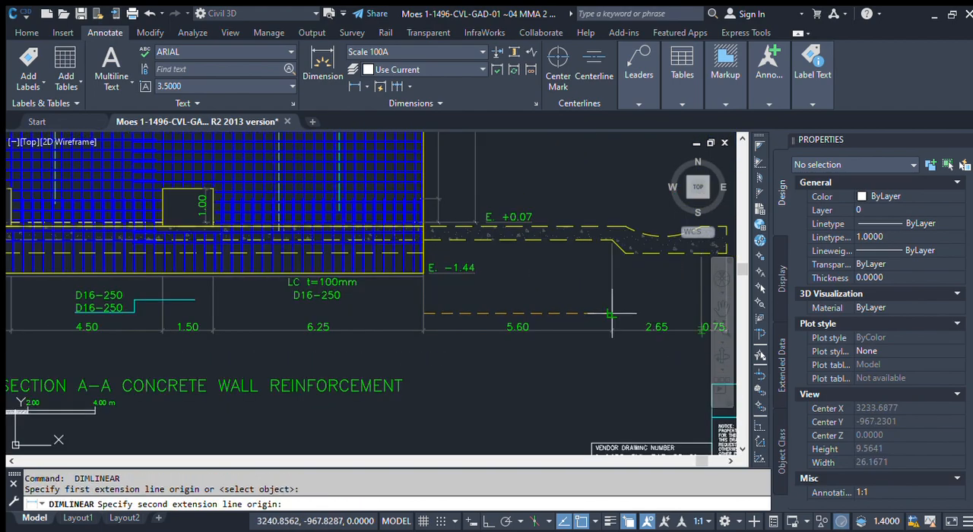
click(612, 317)
scroll(517, 343, up, 2)
scroll(517, 343, down, 5)
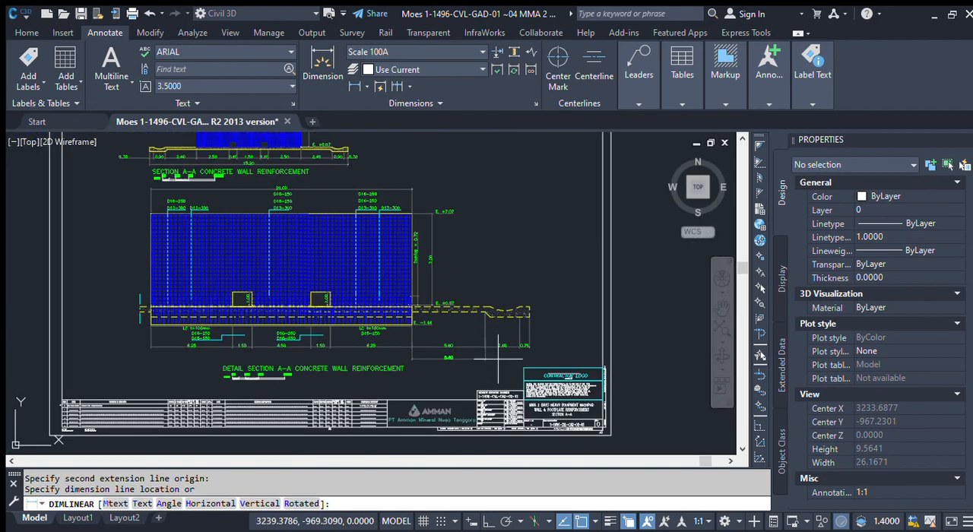
scroll(517, 342, up, 3)
key(Escape)
Step: Add a vertical linear dimension for the slab's thickness just outside its free end in the detail section
scroll(496, 289, up, 2)
scroll(463, 322, down, 2)
scroll(489, 319, up, 5)
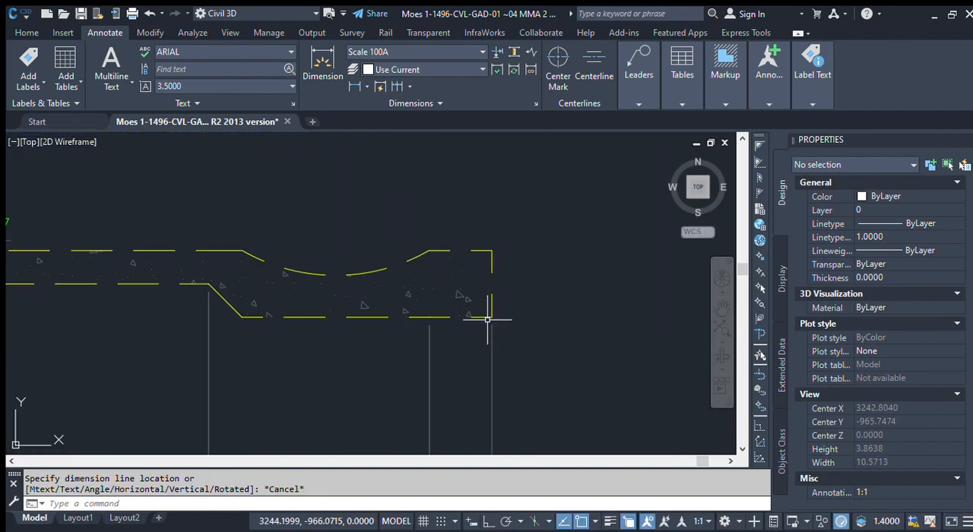
key(Return)
click(491, 316)
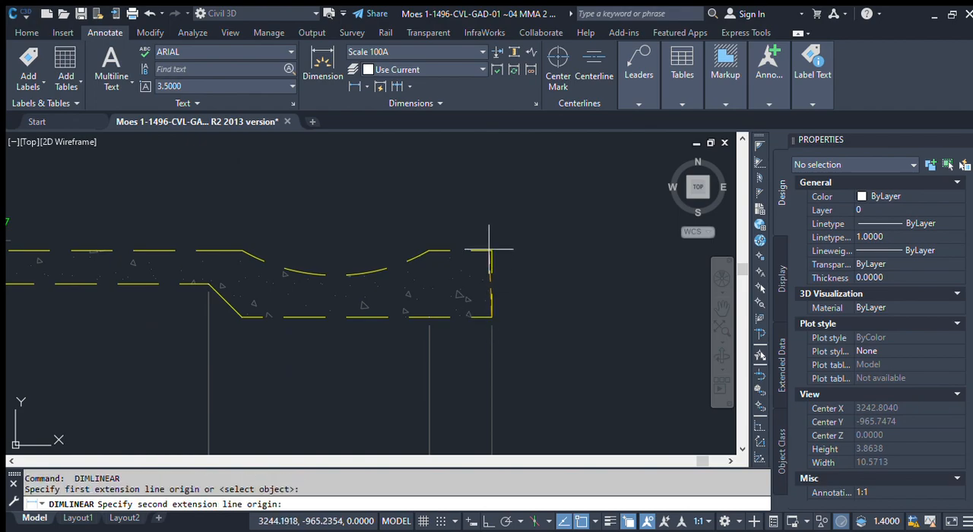
click(491, 250)
click(559, 258)
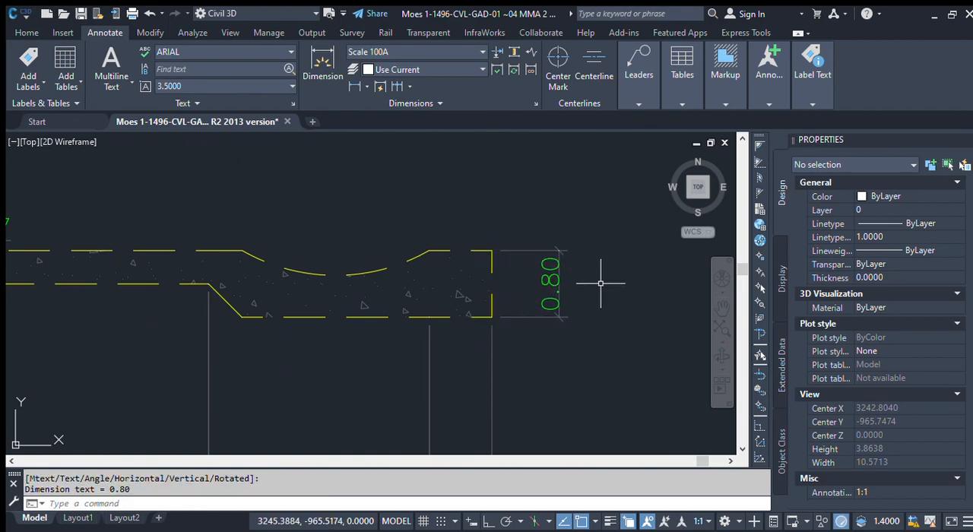
Step: Add a vertical linear dimension for the slab's thickness at its free end in the original, unscaled detail section
scroll(604, 287, down, 2)
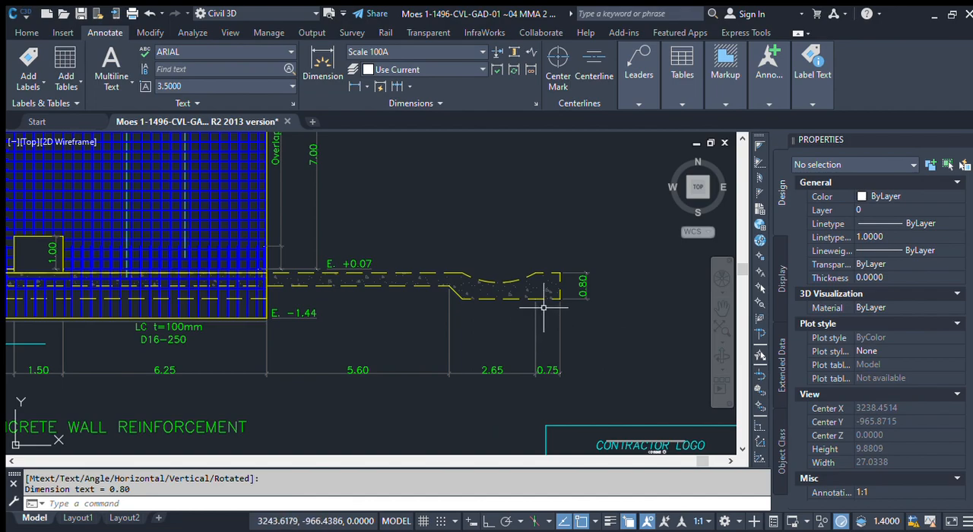
scroll(576, 269, up, 2)
scroll(579, 269, down, 15)
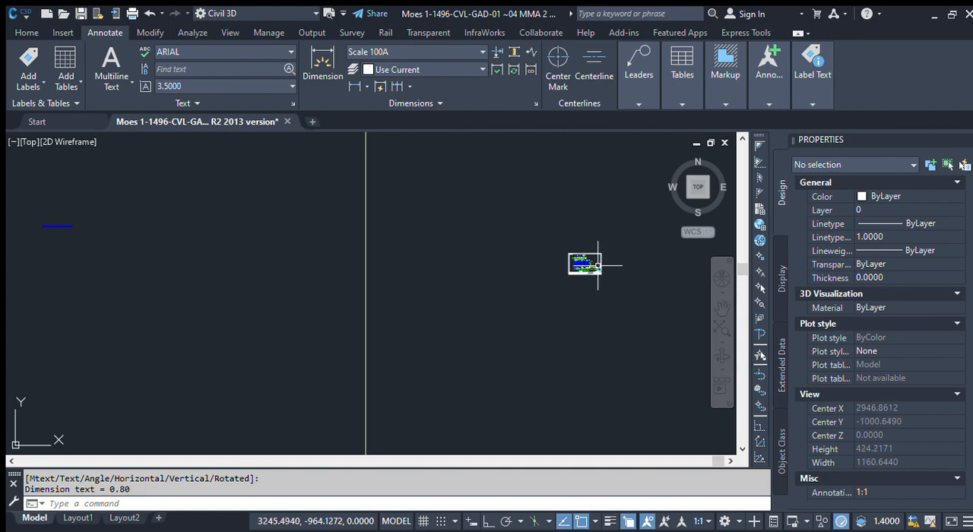
scroll(597, 265, down, 6)
scroll(399, 255, up, 20)
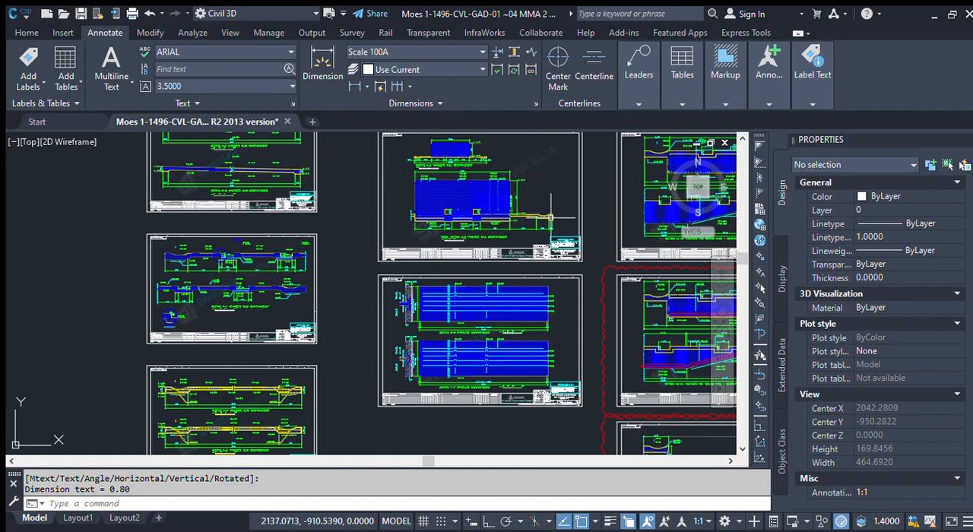
click(354, 86)
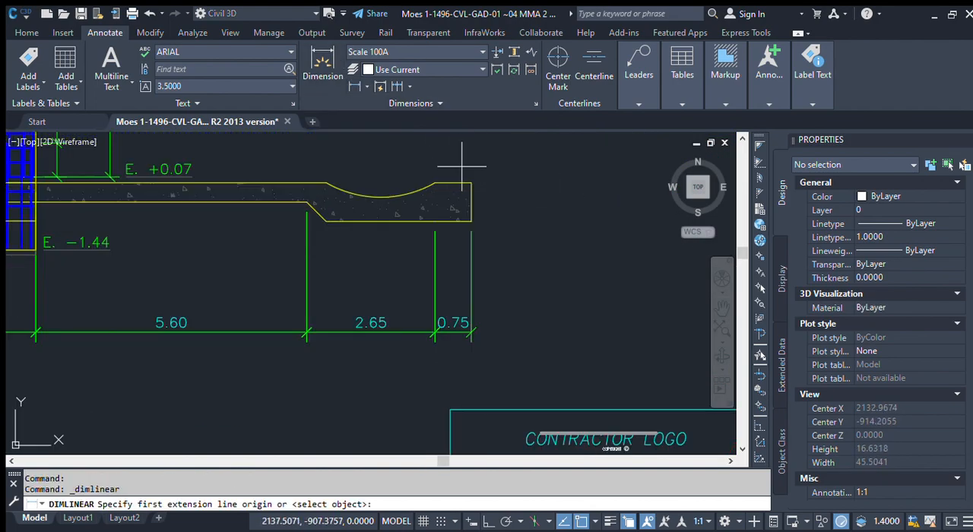
click(472, 220)
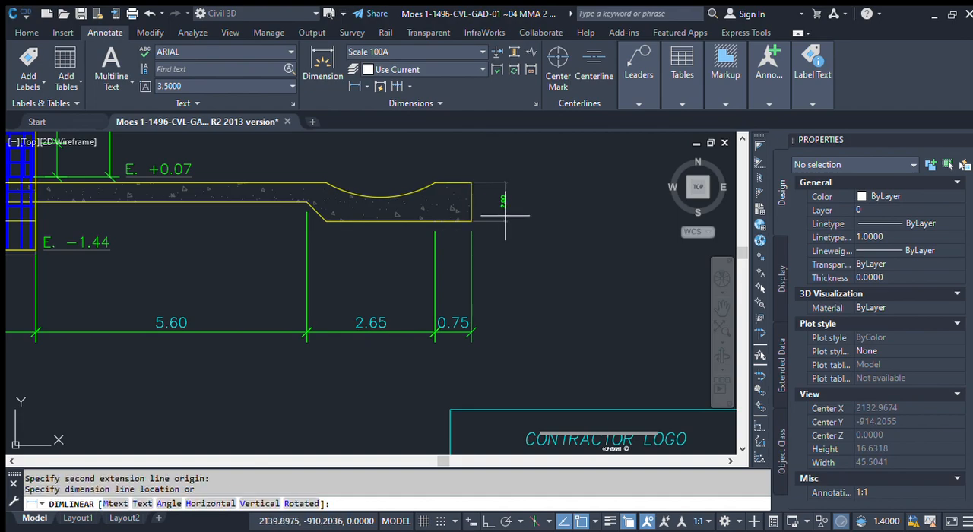
click(504, 211)
scroll(507, 205, up, 4)
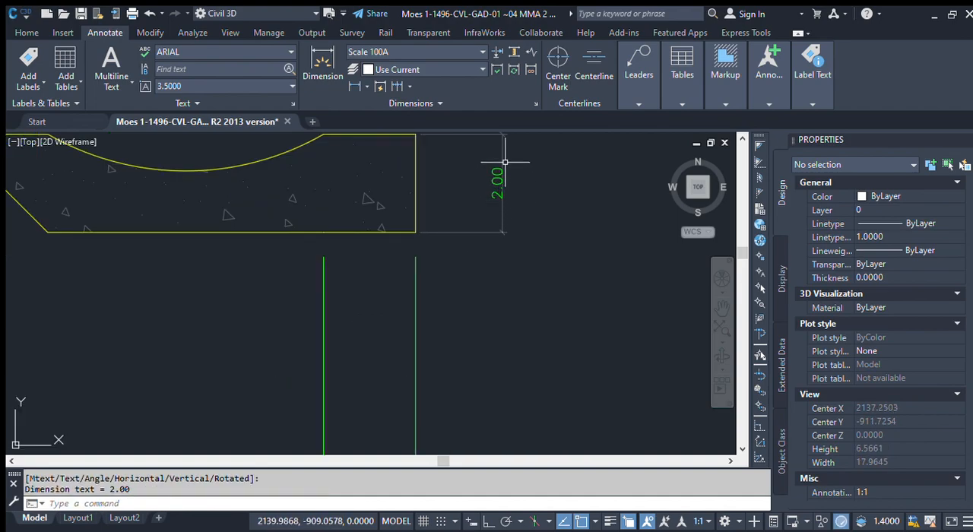
scroll(504, 162, down, 4)
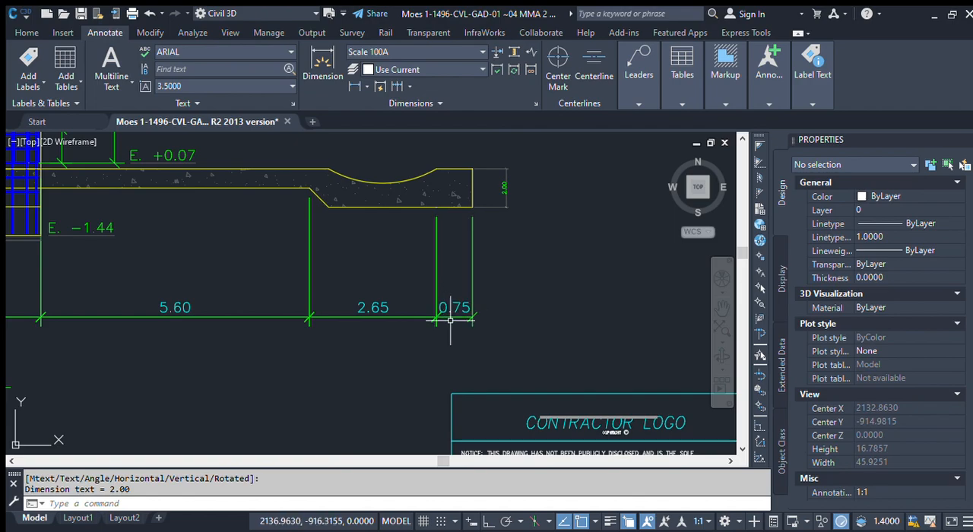
Step: Erase the trial thickness dimension at the slab's free end in the original detail section
click(511, 237)
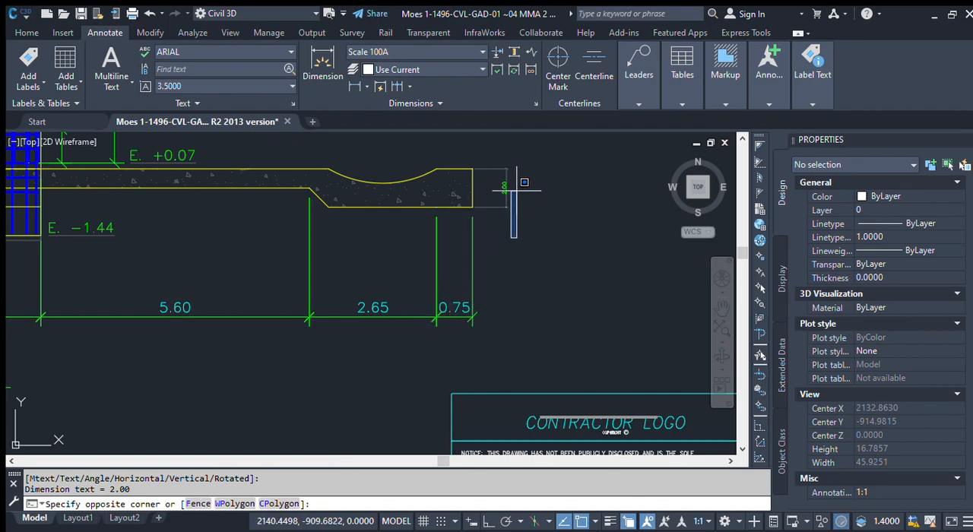
key(Escape)
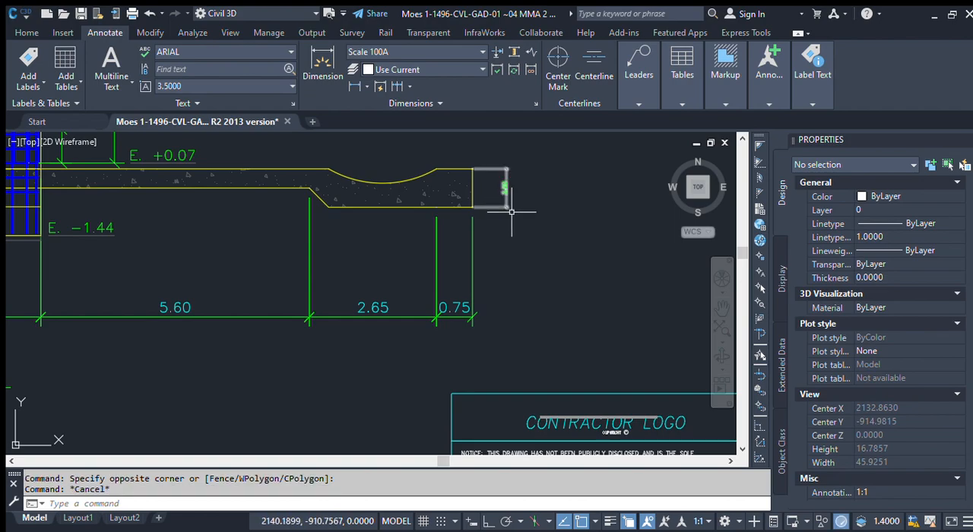
click(502, 187)
key(Delete)
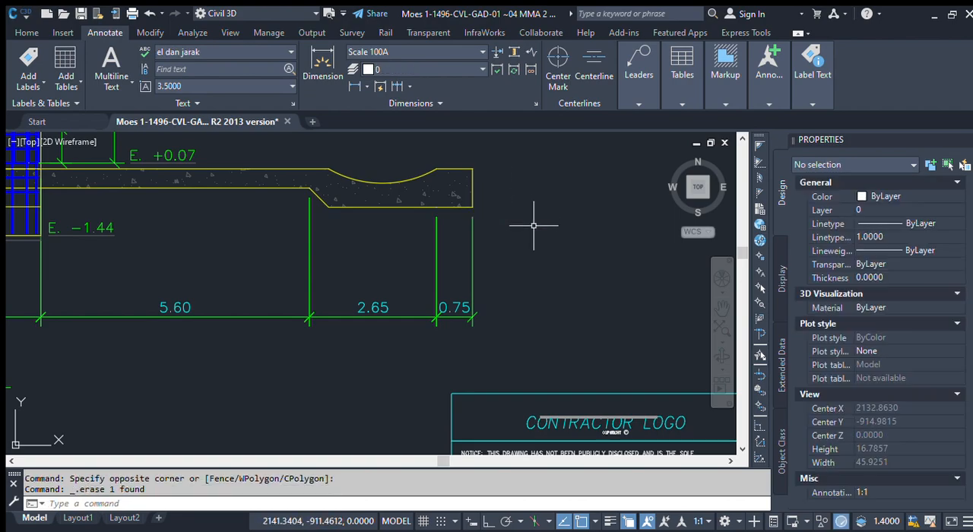
Step: Check the width of the slab's end strip in the scaled copy with a temporary horizontal linear dimension, then erase it
scroll(298, 276, down, 6)
scroll(226, 268, down, 4)
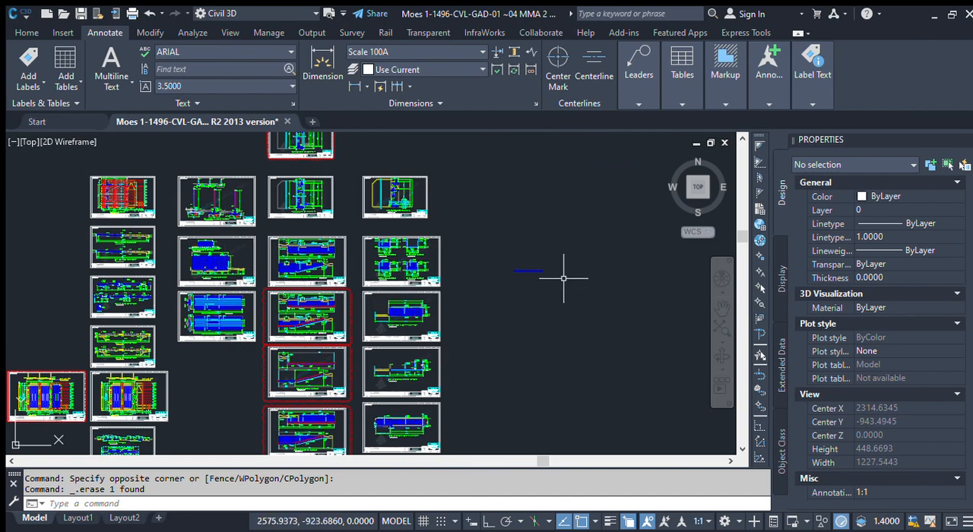
middle_drag(568, 279, 318, 254)
scroll(314, 250, down, 4)
scroll(492, 261, up, 8)
scroll(471, 303, up, 2)
scroll(420, 283, up, 10)
mouse_move(462, 225)
middle_down()
mouse_move(485, 240)
mouse_move(525, 227)
middle_up()
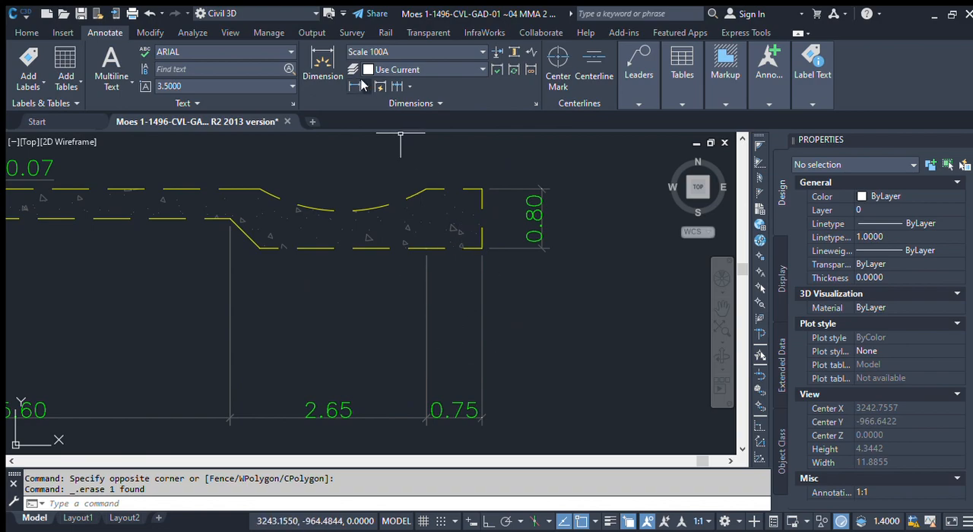
click(354, 86)
click(427, 328)
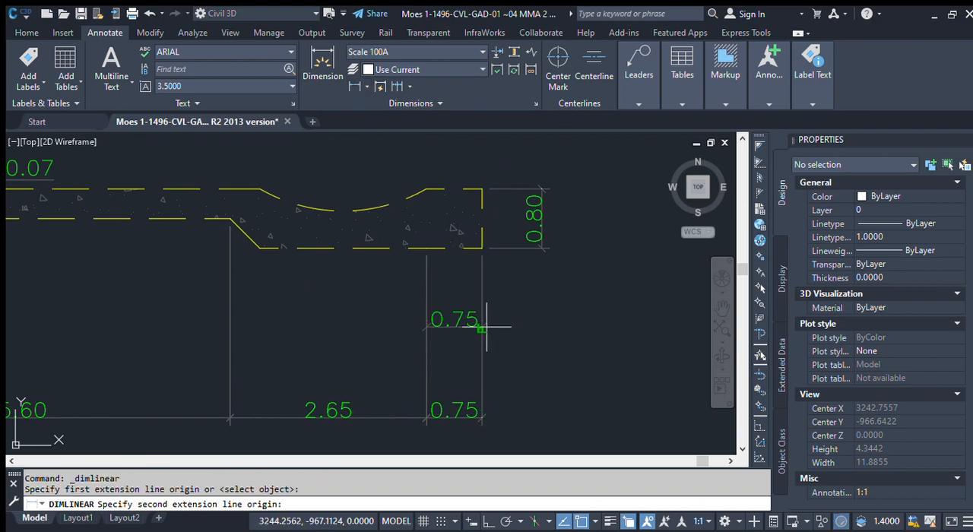
click(481, 328)
click(462, 312)
scroll(462, 310, up, 2)
click(456, 306)
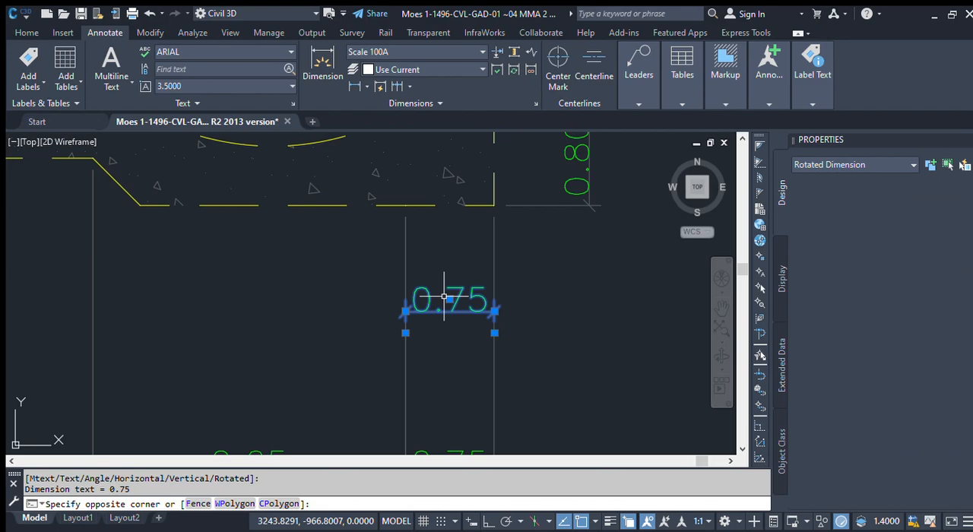
key(Delete)
Step: Review the scaled sheet as a whole, examining the dimensions of the detail section
scroll(449, 293, down, 6)
middle_drag(469, 313, 482, 316)
scroll(396, 316, up, 2)
scroll(396, 316, down, 2)
mouse_move(396, 316)
middle_down()
mouse_move(398, 324)
mouse_move(341, 297)
mouse_move(338, 323)
middle_up()
scroll(357, 325, up, 3)
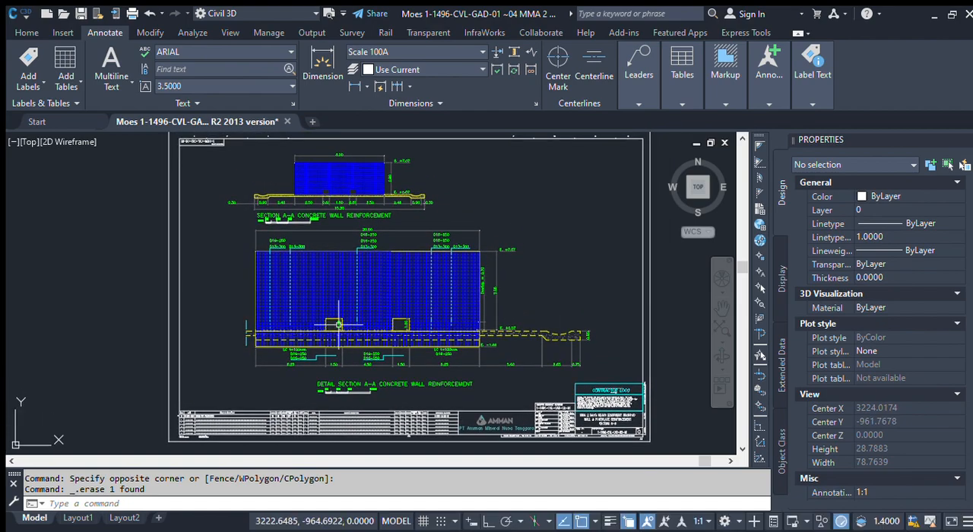
scroll(329, 359, up, 3)
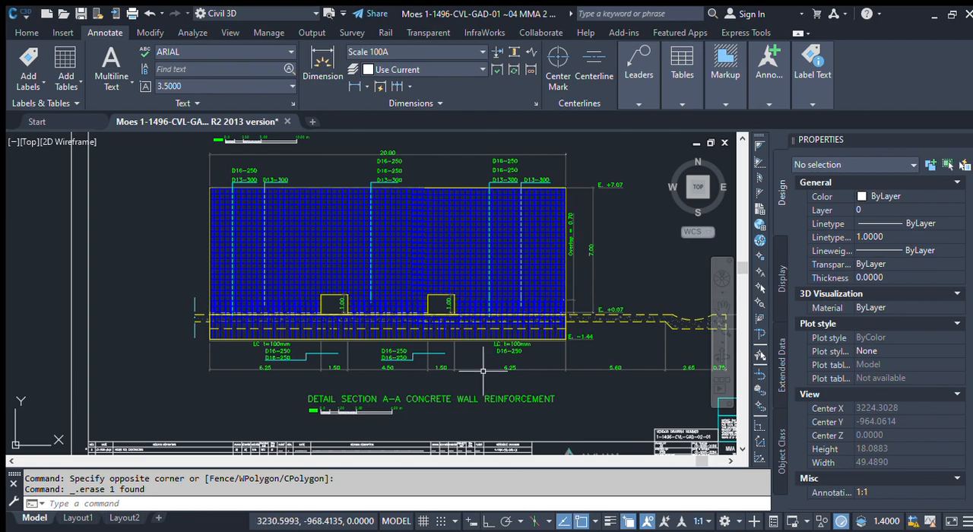
middle_drag(171, 307, 361, 298)
scroll(175, 291, up, 1)
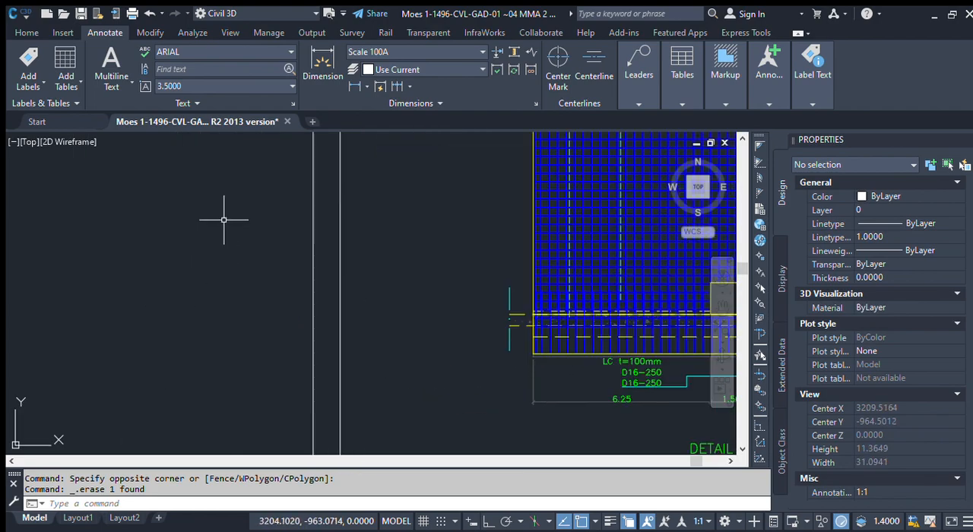
click(27, 32)
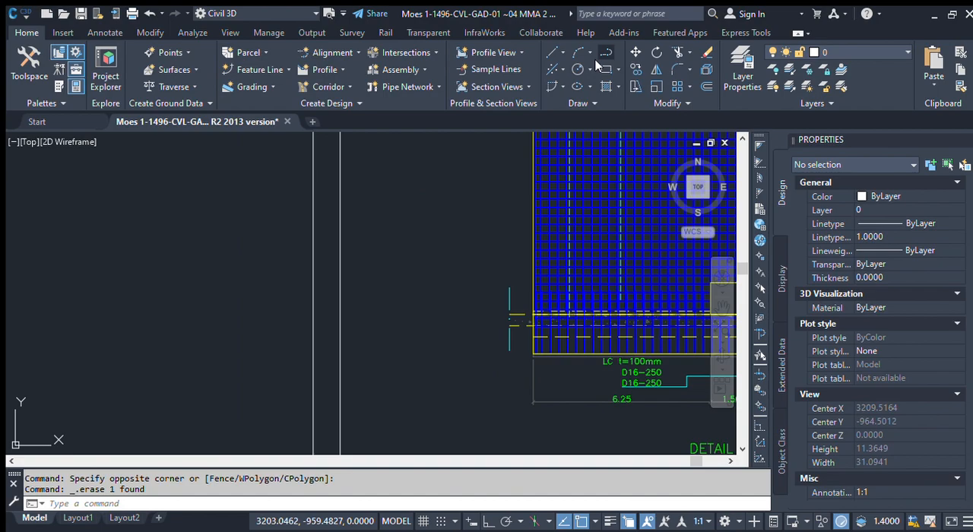
click(578, 52)
click(286, 332)
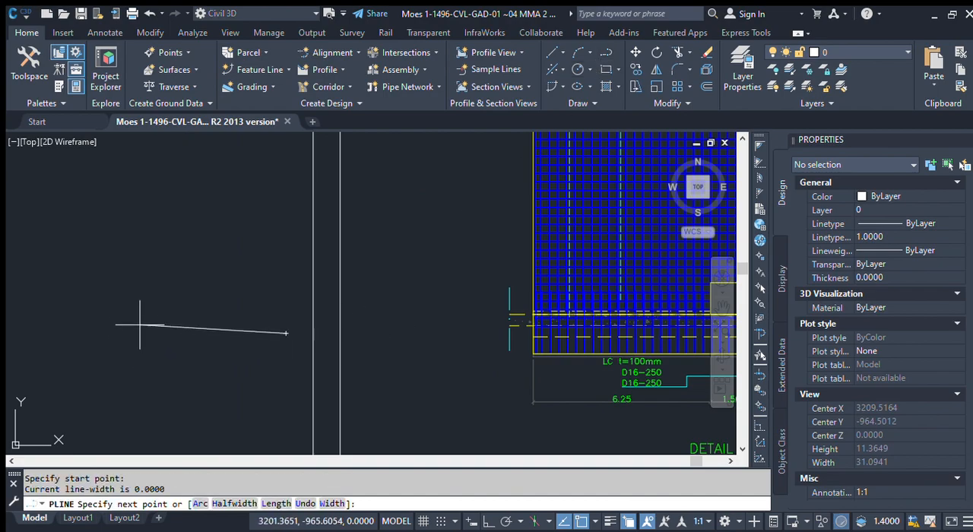
key(F8)
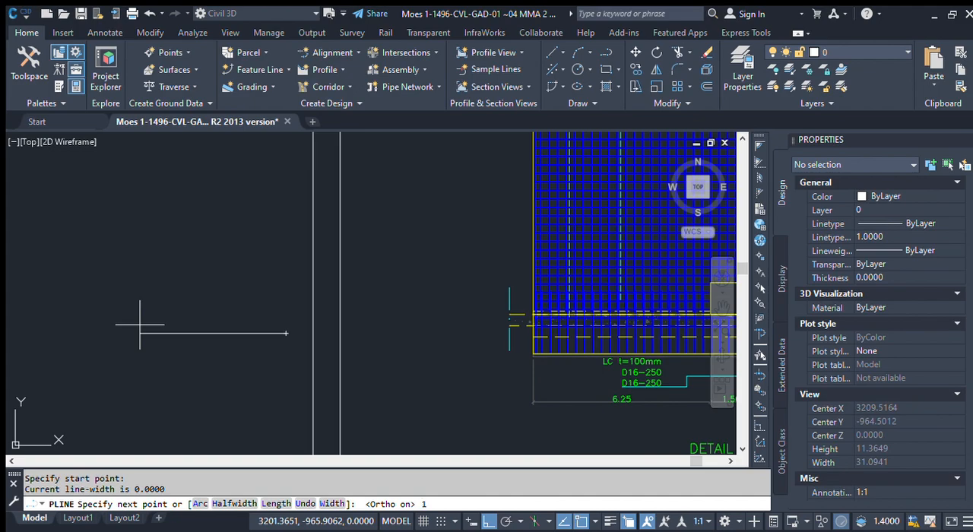
scroll(346, 318, up, 5)
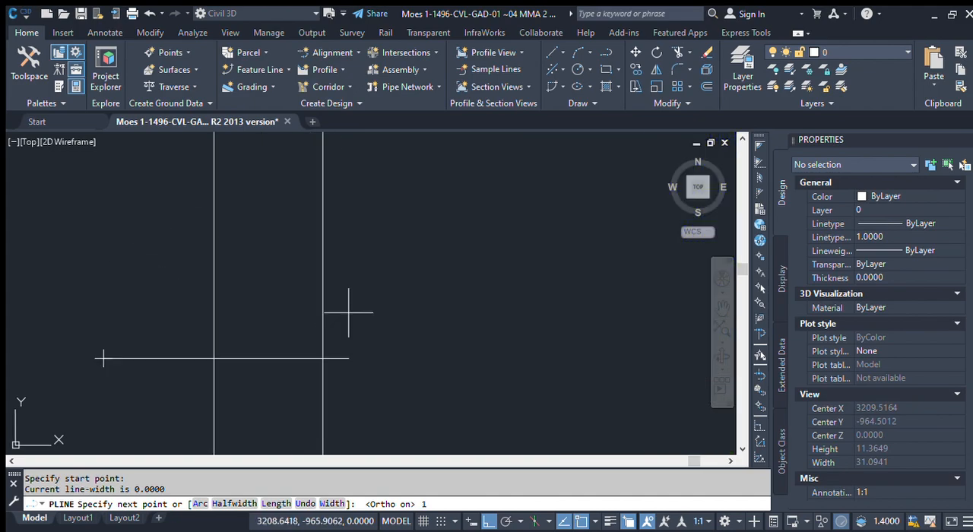
scroll(365, 377, down, 3)
key(Escape)
Step: Draw a closed trapezoidal polyline left of the scaled sheet with a base of 1, a vertical side of 3 and a top of 0.5
key(Return)
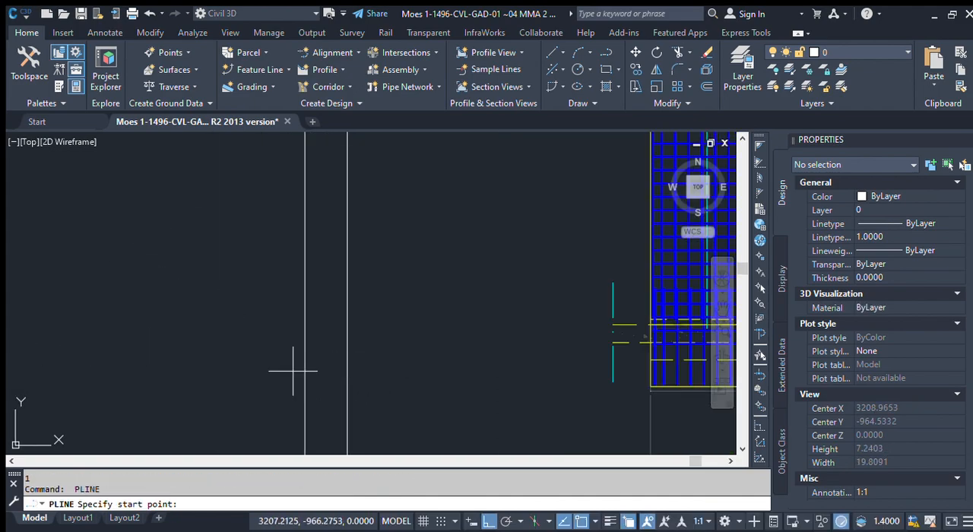
click(286, 370)
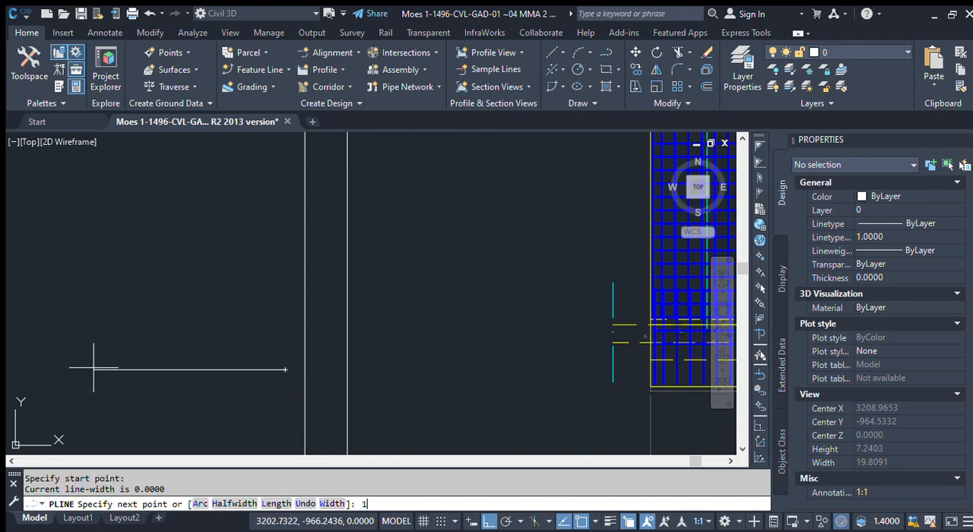
text(1)
key(Return)
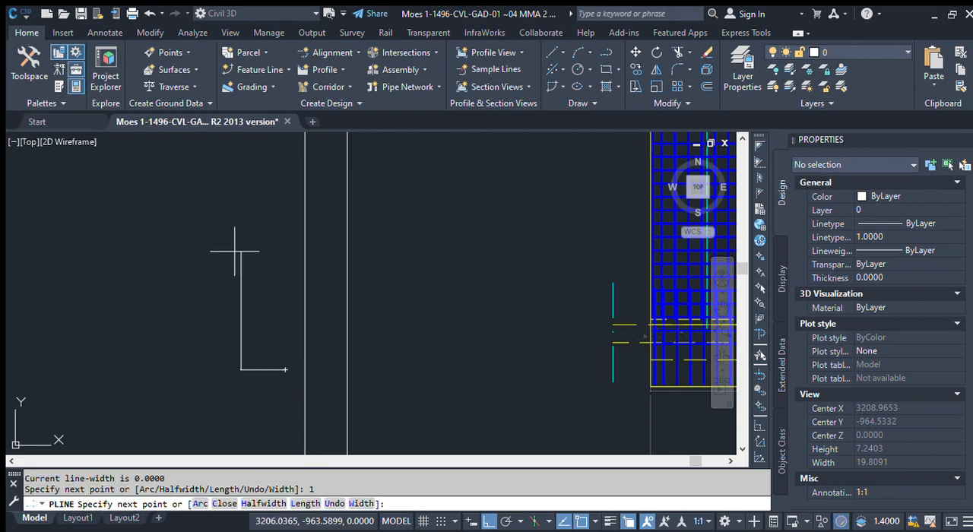
text(3)
key(Return)
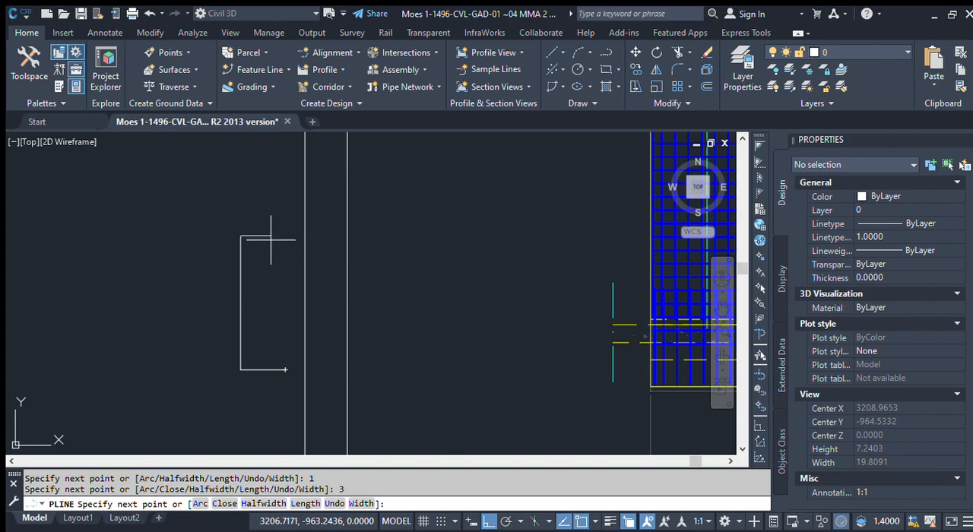
key(Return)
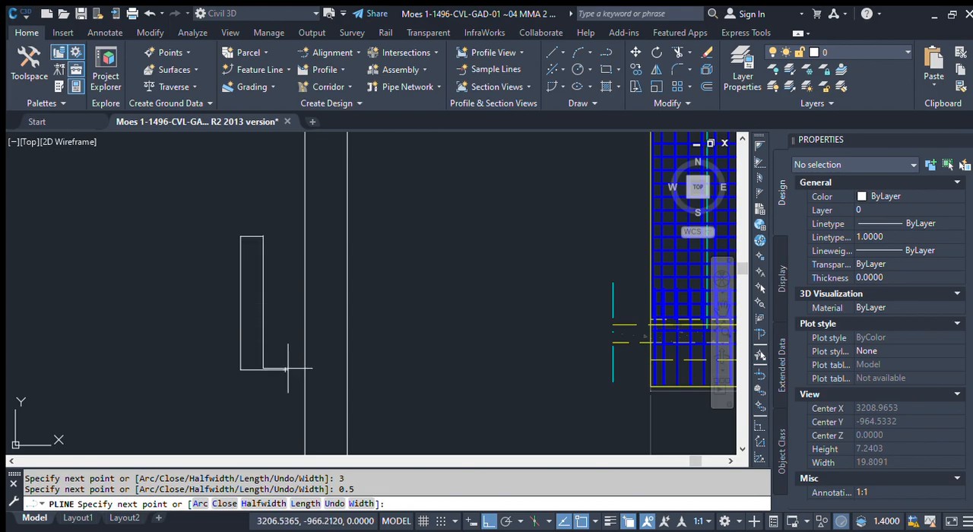
click(285, 370)
key(Return)
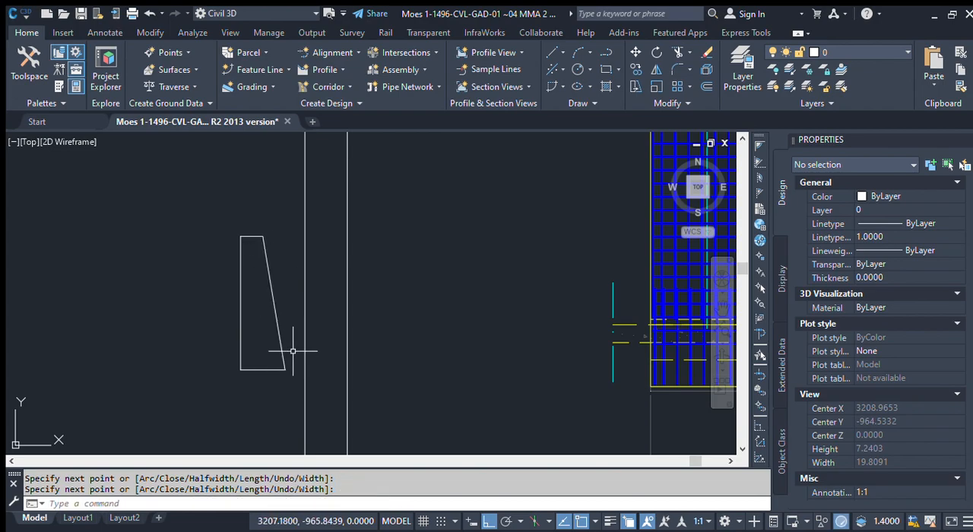
key(Escape)
Step: Add a linear dimension to the trapezoid's vertical side, placing it just outside the shape
click(283, 346)
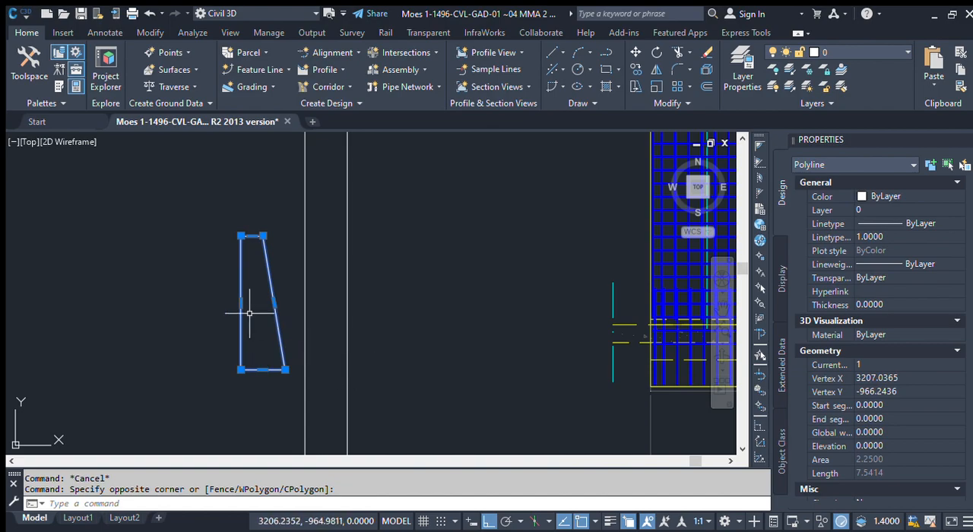
scroll(249, 312, up, 2)
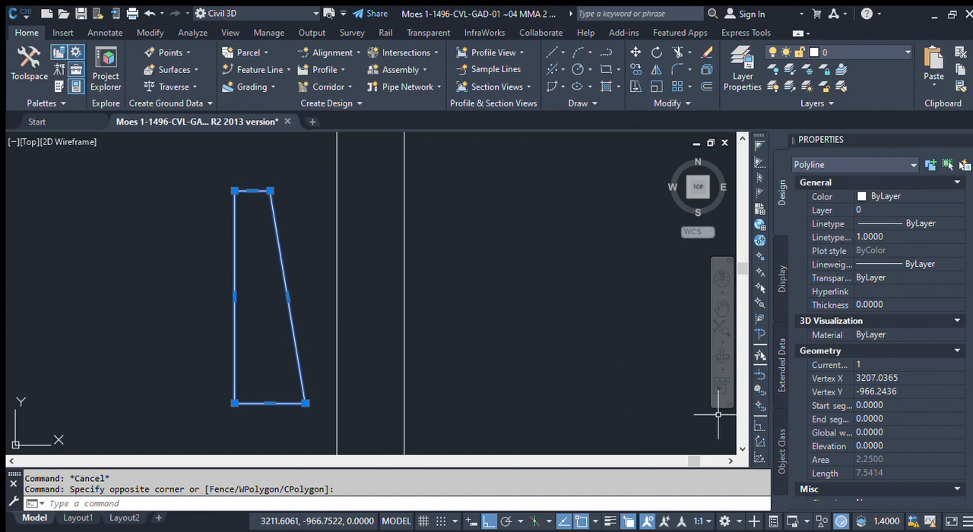
click(62, 32)
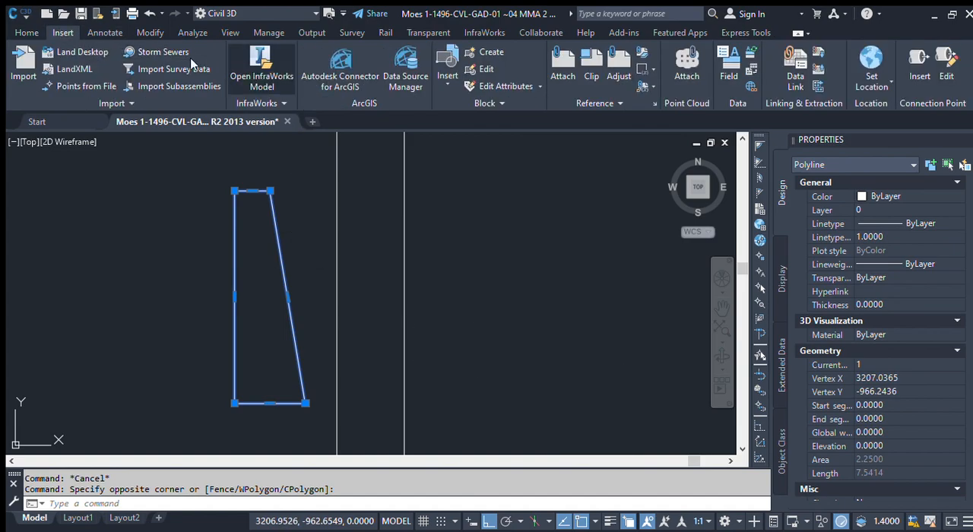
click(104, 32)
click(342, 88)
key(Return)
click(235, 256)
click(205, 304)
Step: Add horizontal linear dimensions to the trapezoid's top edge, placed above it, and its base, placed below it
key(Return)
key(Return)
click(253, 192)
click(251, 162)
key(Return)
key(Return)
click(277, 402)
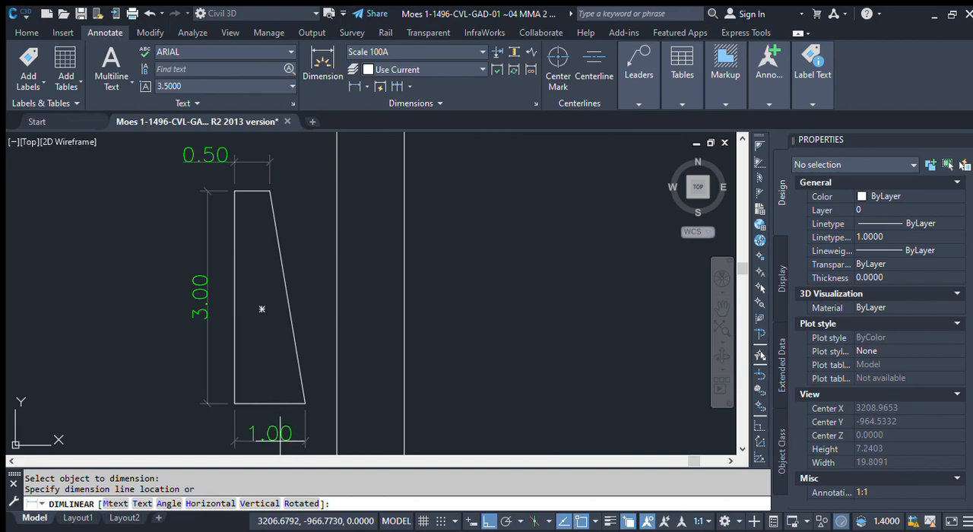
click(298, 443)
Step: Examine the dimensioned trapezoid and its selected outline, comparing its size with the detail section on the scaled sheet
middle_drag(304, 414, 310, 385)
scroll(307, 350, down, 4)
scroll(276, 264, up, 2)
middle_drag(302, 289, 267, 238)
scroll(270, 395, up, 3)
scroll(270, 396, down, 3)
middle_drag(274, 399, 334, 416)
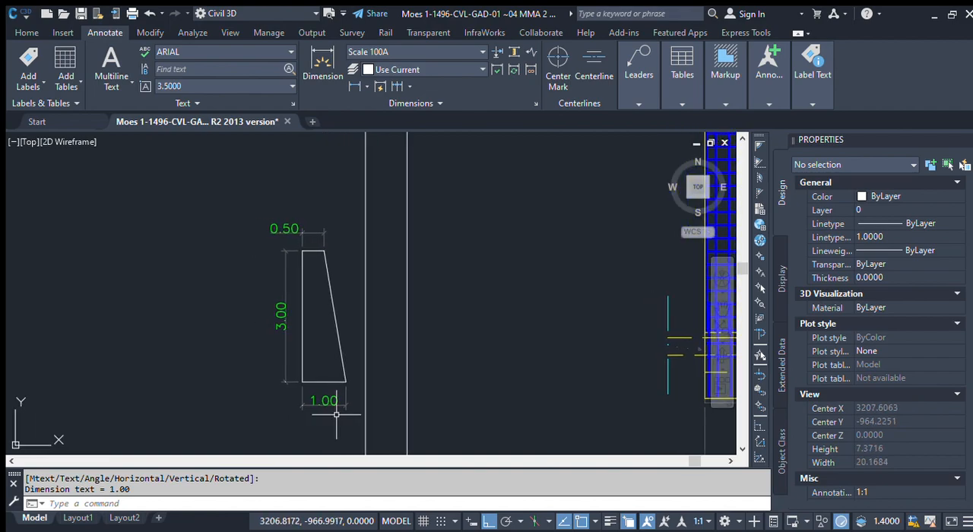
click(347, 341)
click(326, 358)
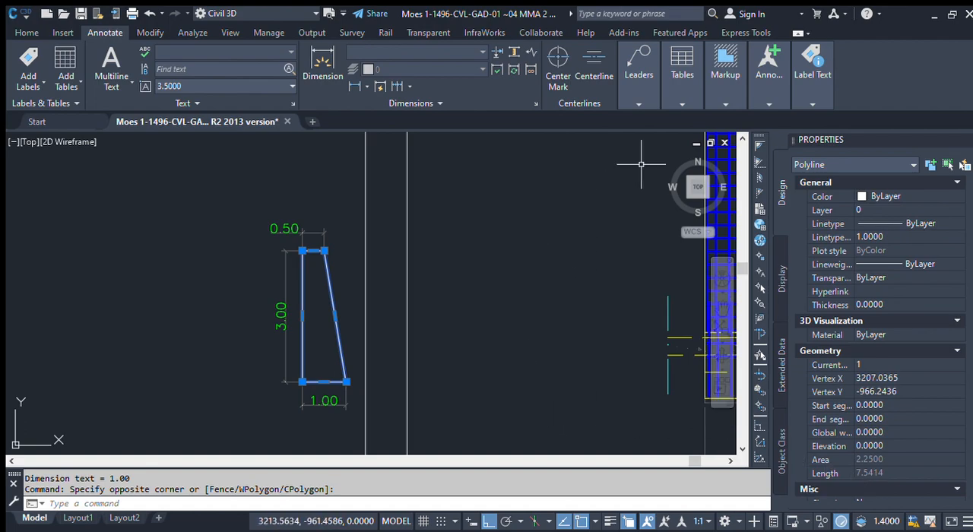
scroll(402, 296, down, 4)
mouse_move(542, 305)
middle_down()
mouse_move(463, 373)
mouse_move(435, 382)
middle_up()
mouse_move(489, 353)
middle_down()
mouse_move(393, 365)
mouse_move(375, 330)
mouse_move(390, 310)
mouse_move(329, 323)
middle_up()
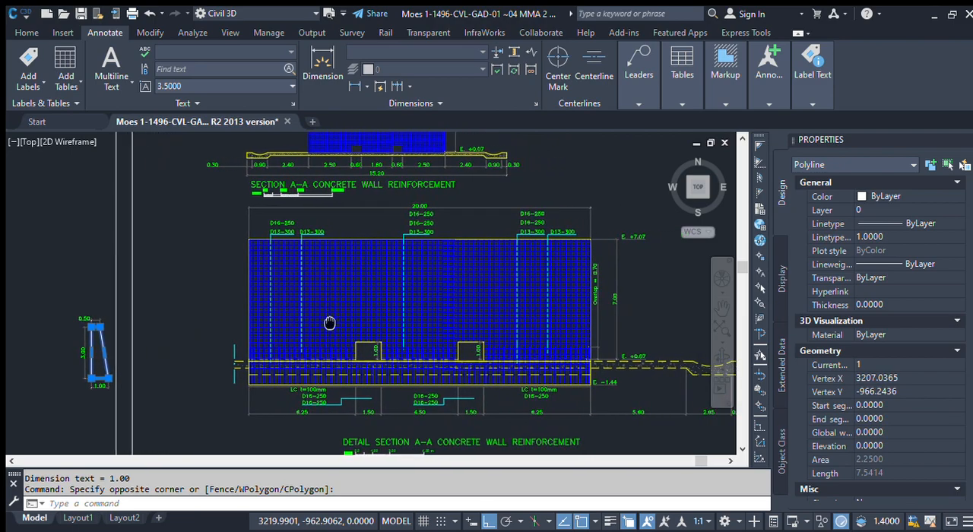
scroll(329, 323, up, 2)
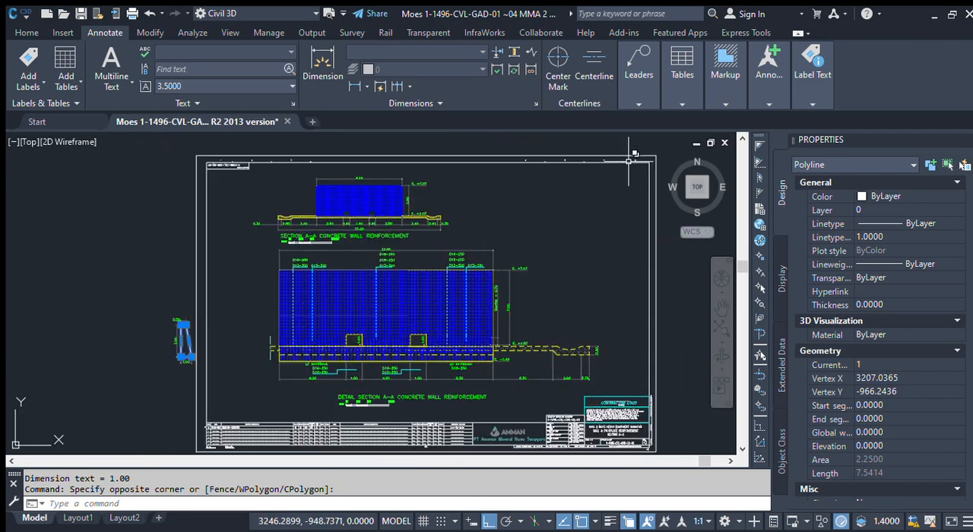